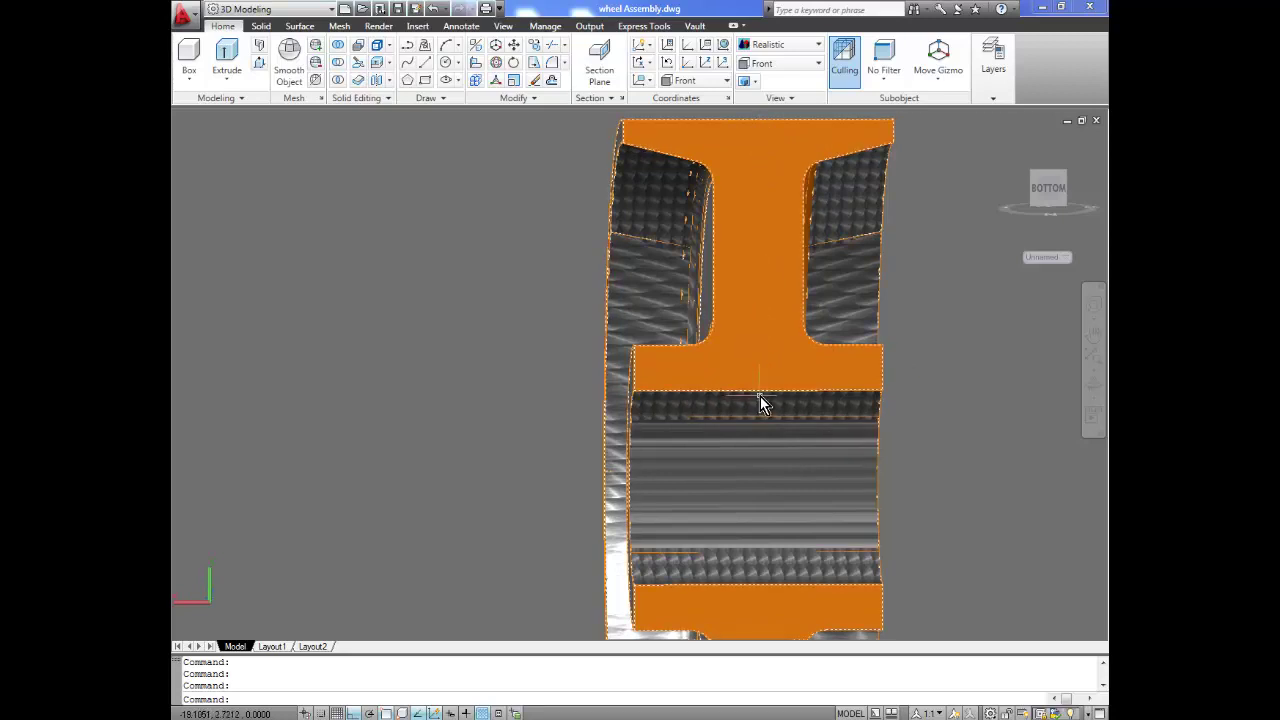
# Clear the selection in the wheel assembly drawing and switch to the empty drawing Drawing1.dwg.
pyautogui.press('Escape')
pyautogui.click(878, 146)
pyautogui.moveTo(772, 145)
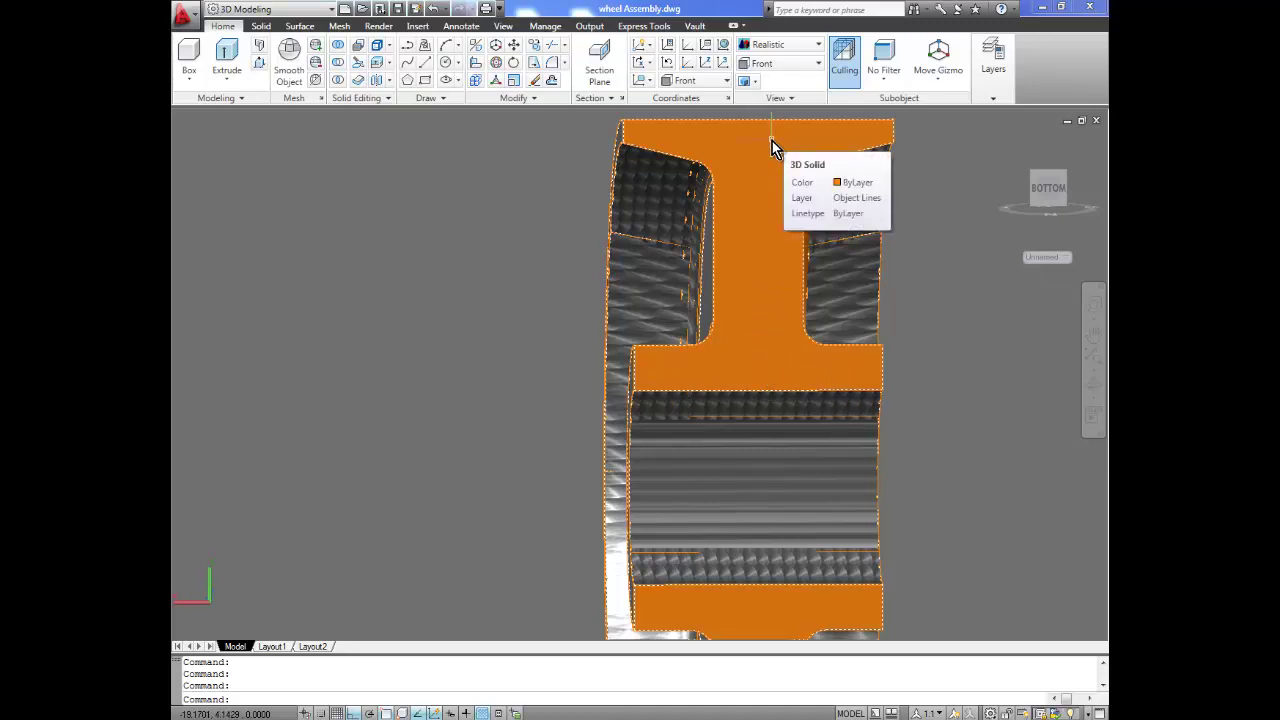
pyautogui.moveTo(420, 719)
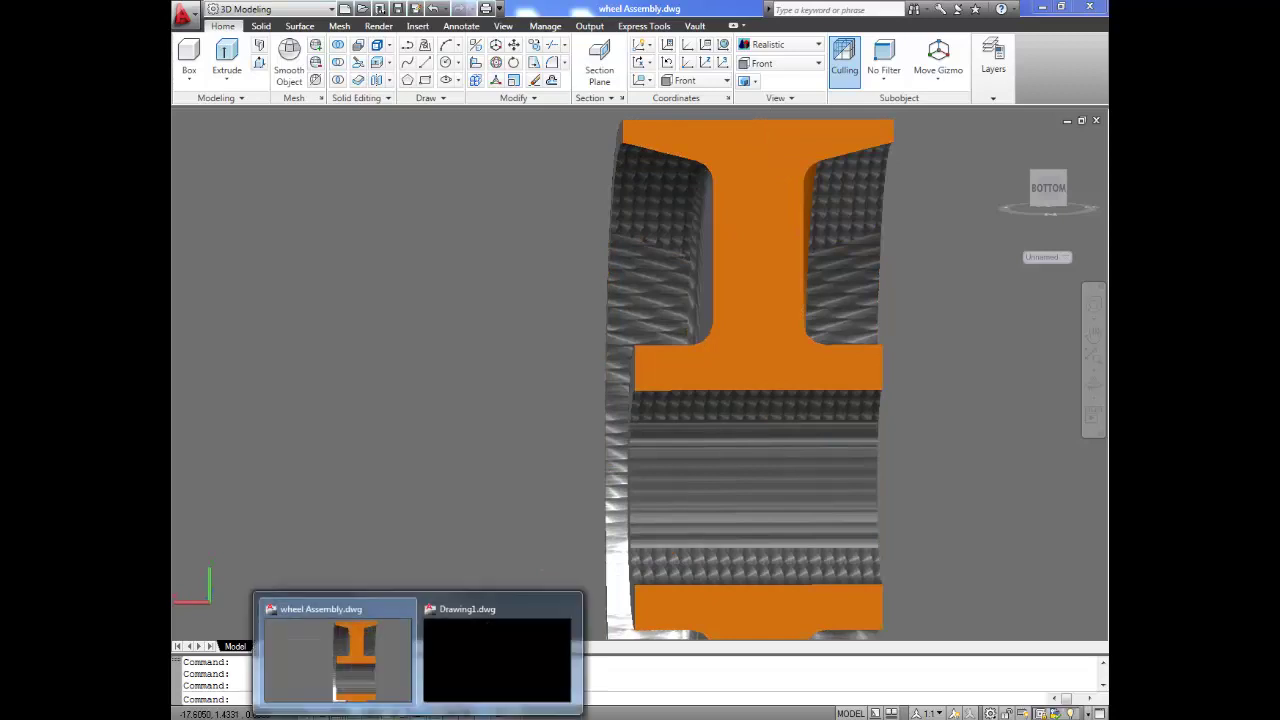
pyautogui.click(486, 675)
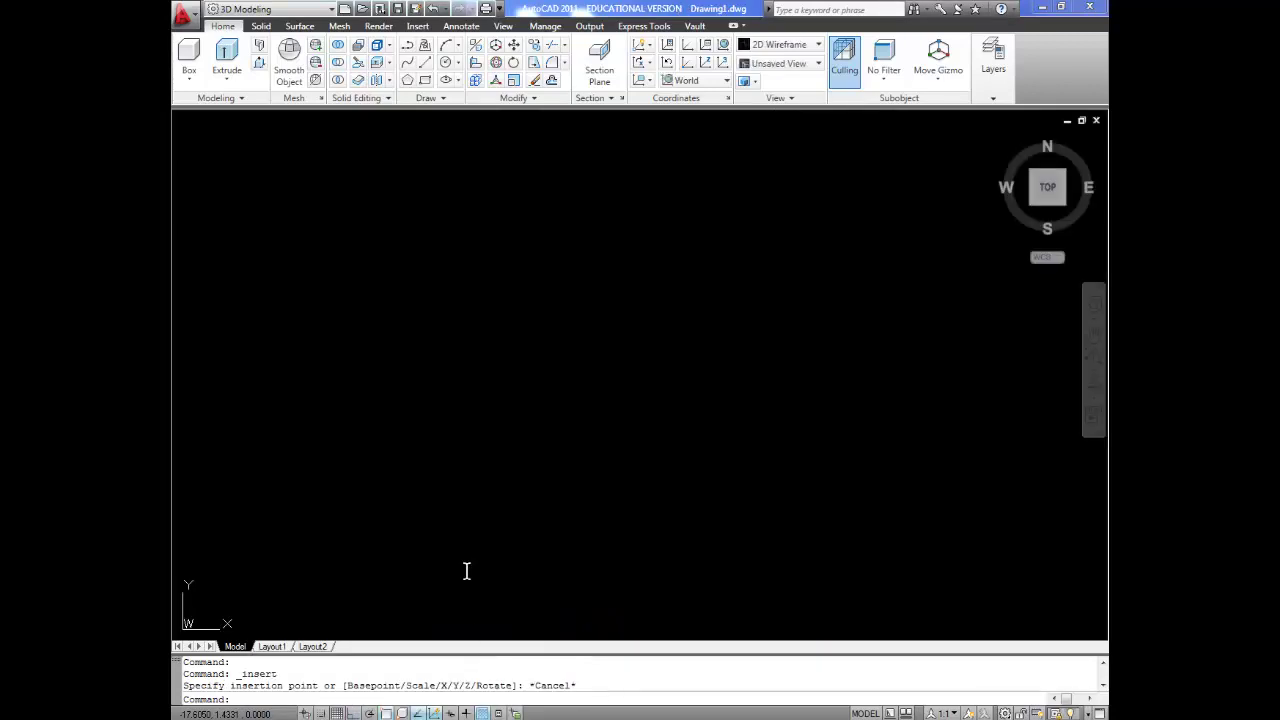
# Set the drawing to the Front view with the Conceptual visual style.
pyautogui.click(818, 63)
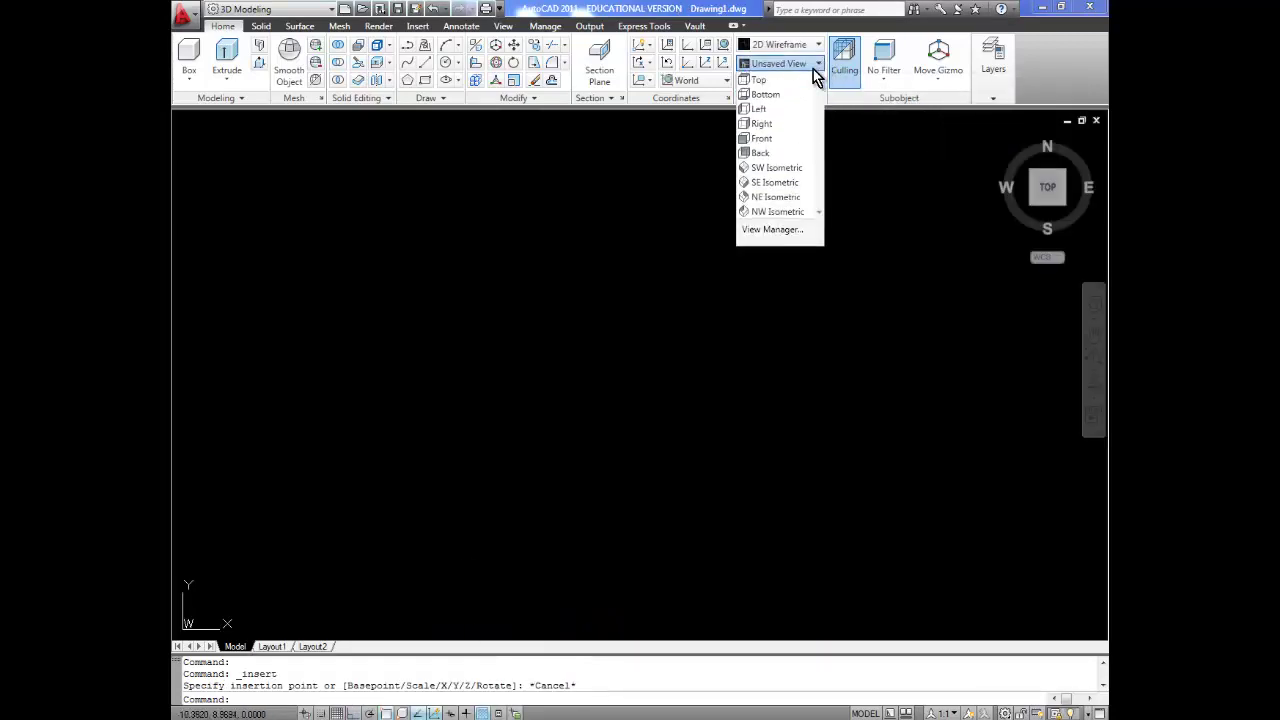
pyautogui.click(770, 136)
pyautogui.click(817, 46)
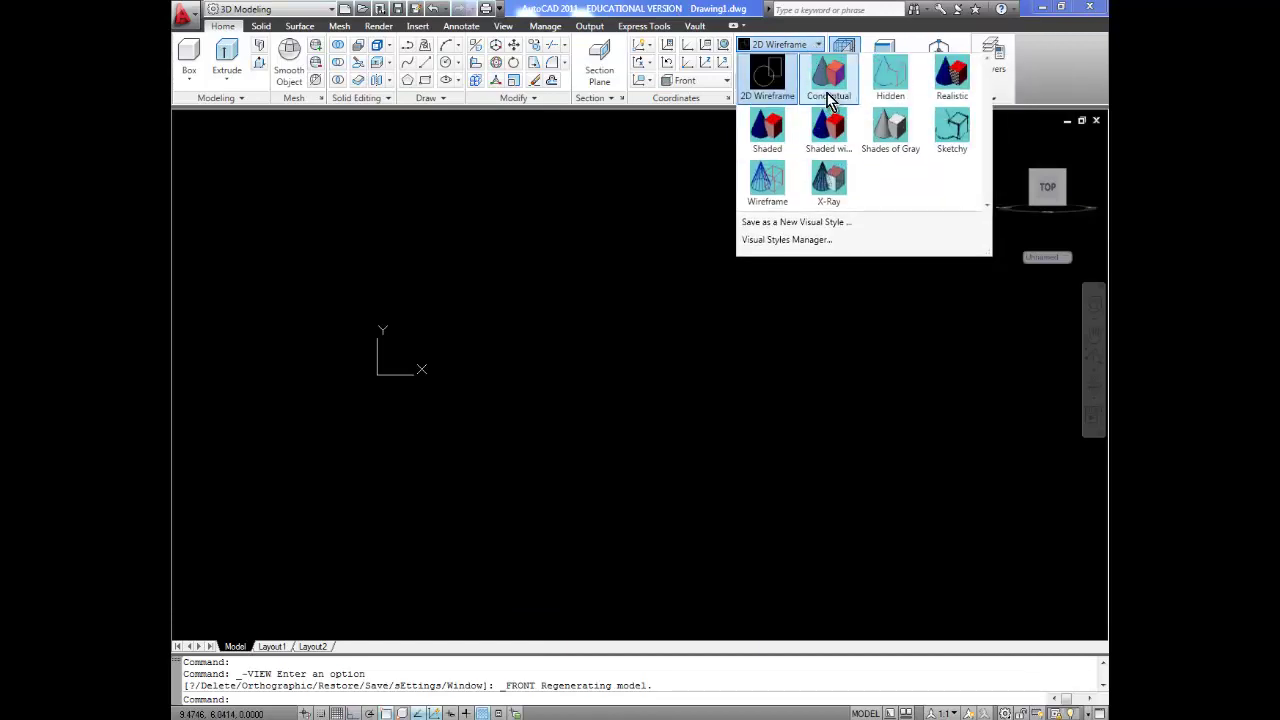
pyautogui.click(826, 85)
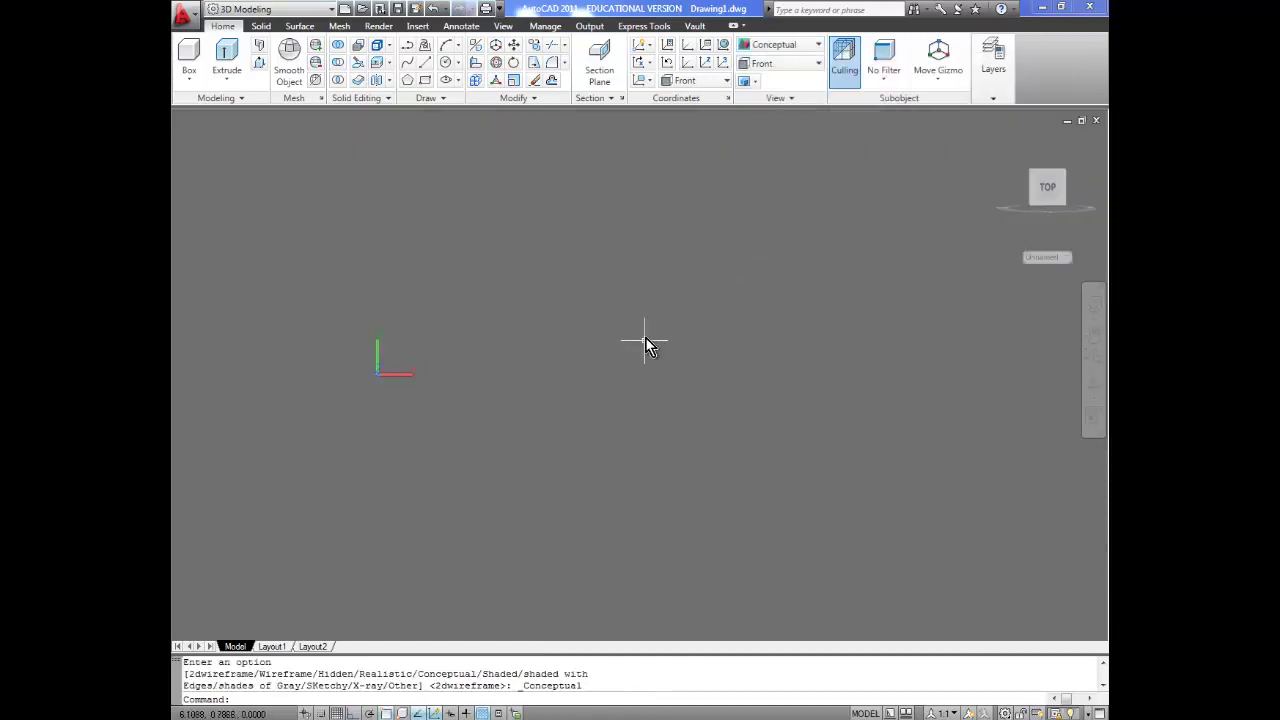
# Turn Ortho mode on and draw a horizontal line .6875 long to the right as the profile's bottom edge.
pyautogui.moveTo(516, 391); pyautogui.dragTo(503, 394, button='middle')
pyautogui.moveTo(558, 333); pyautogui.dragTo(508, 446, button='middle')
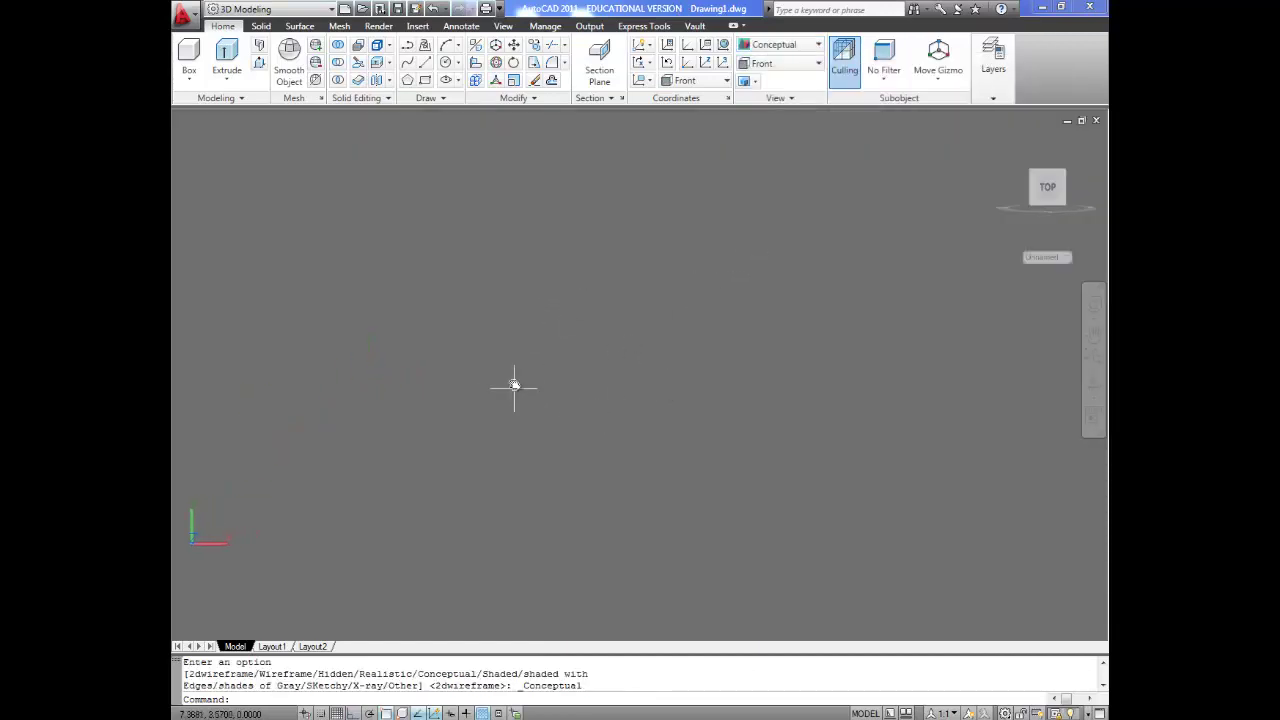
pyautogui.click(424, 63)
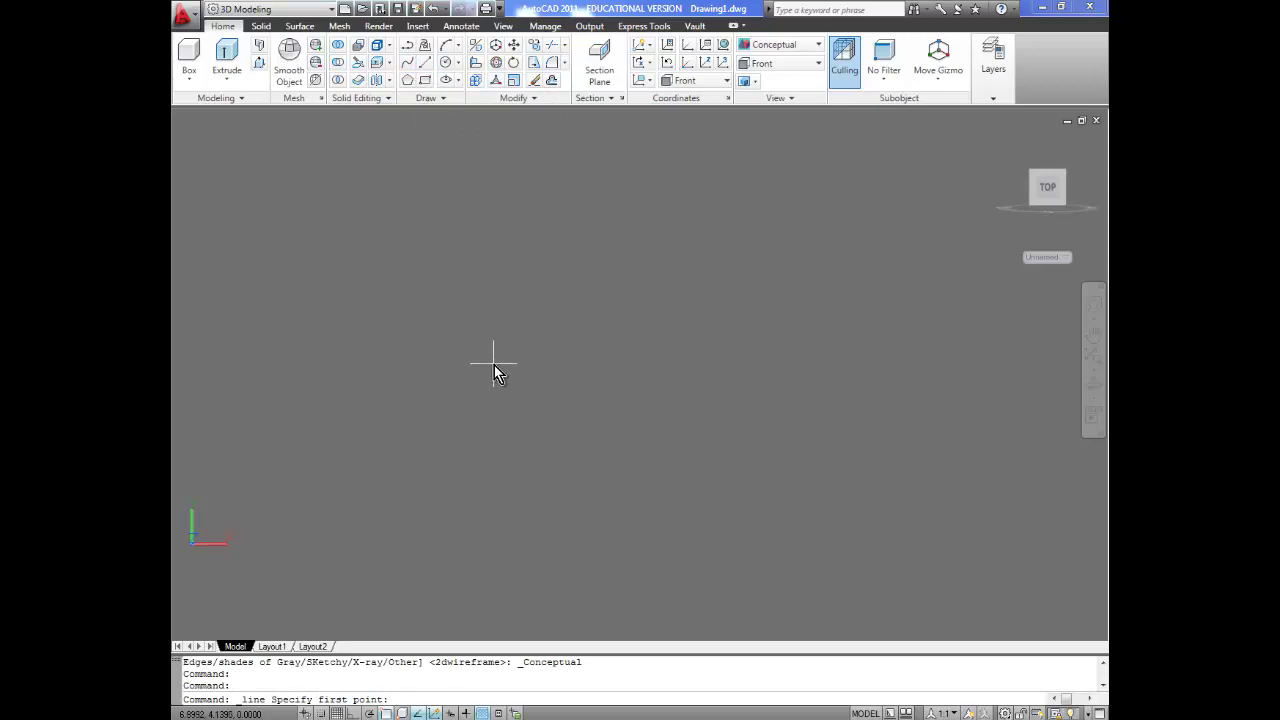
pyautogui.click(354, 712)
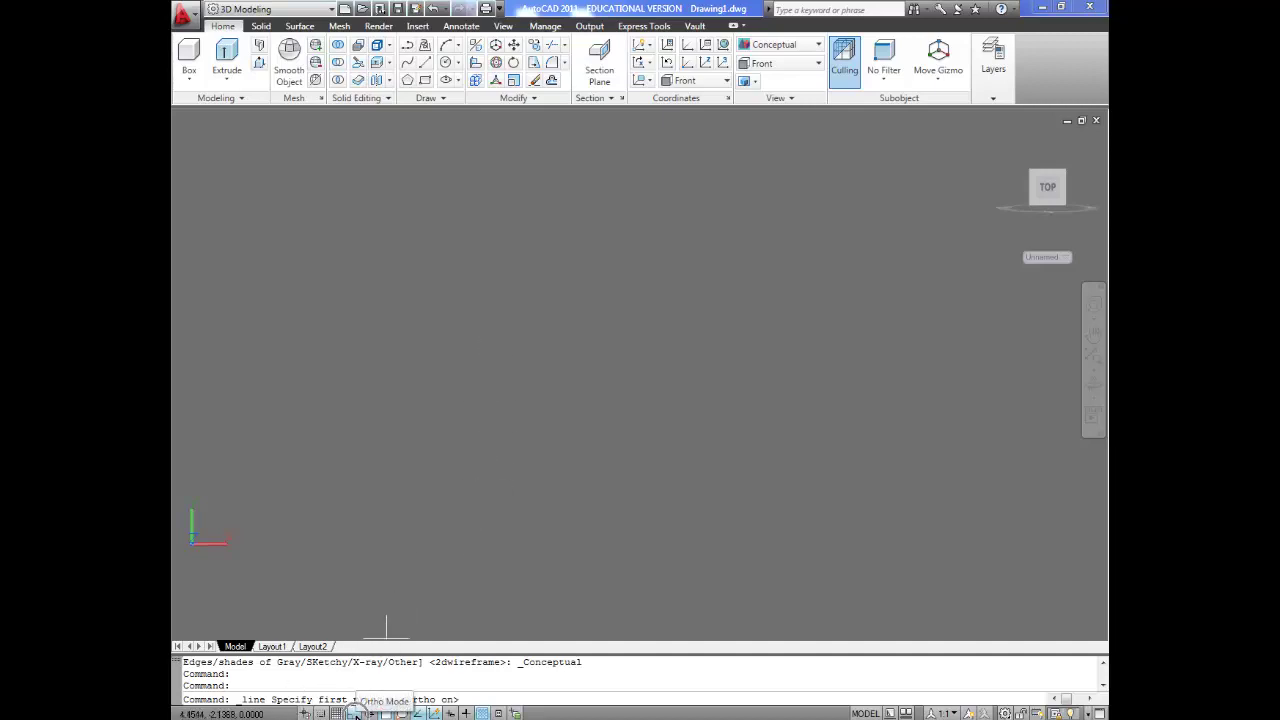
pyautogui.click(463, 381)
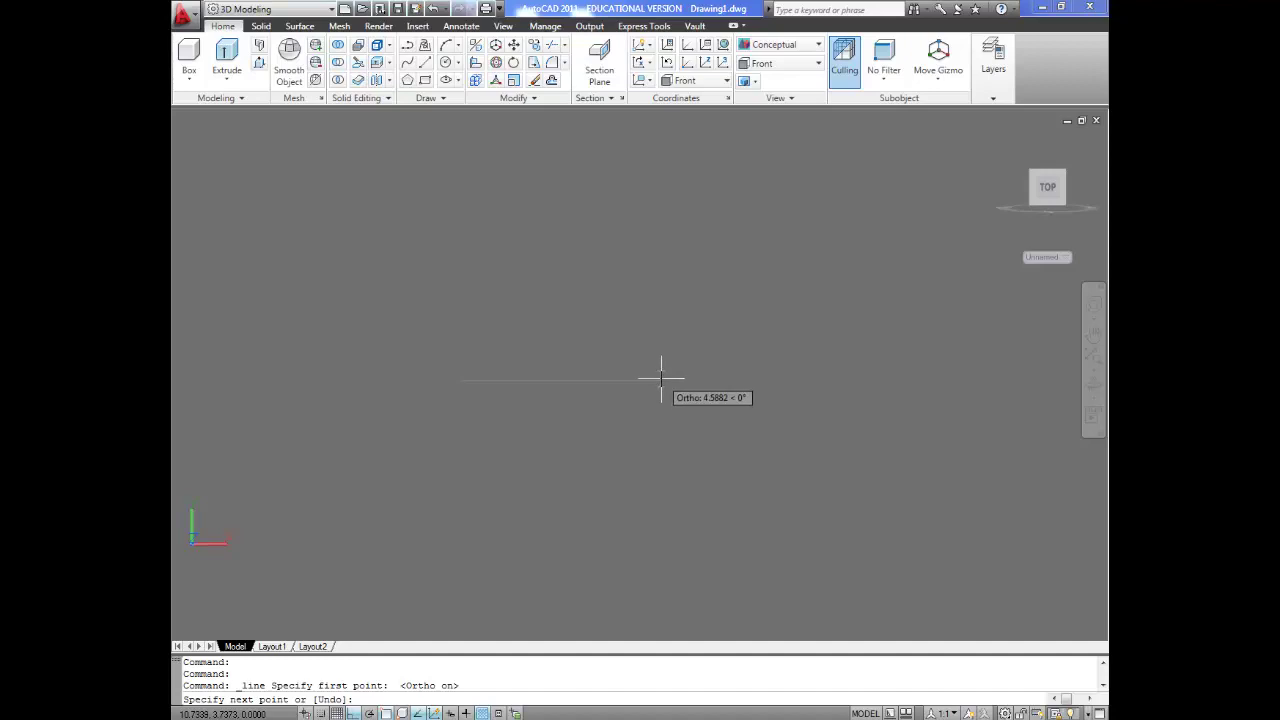
pyautogui.write('.6875')
pyautogui.press('Return')
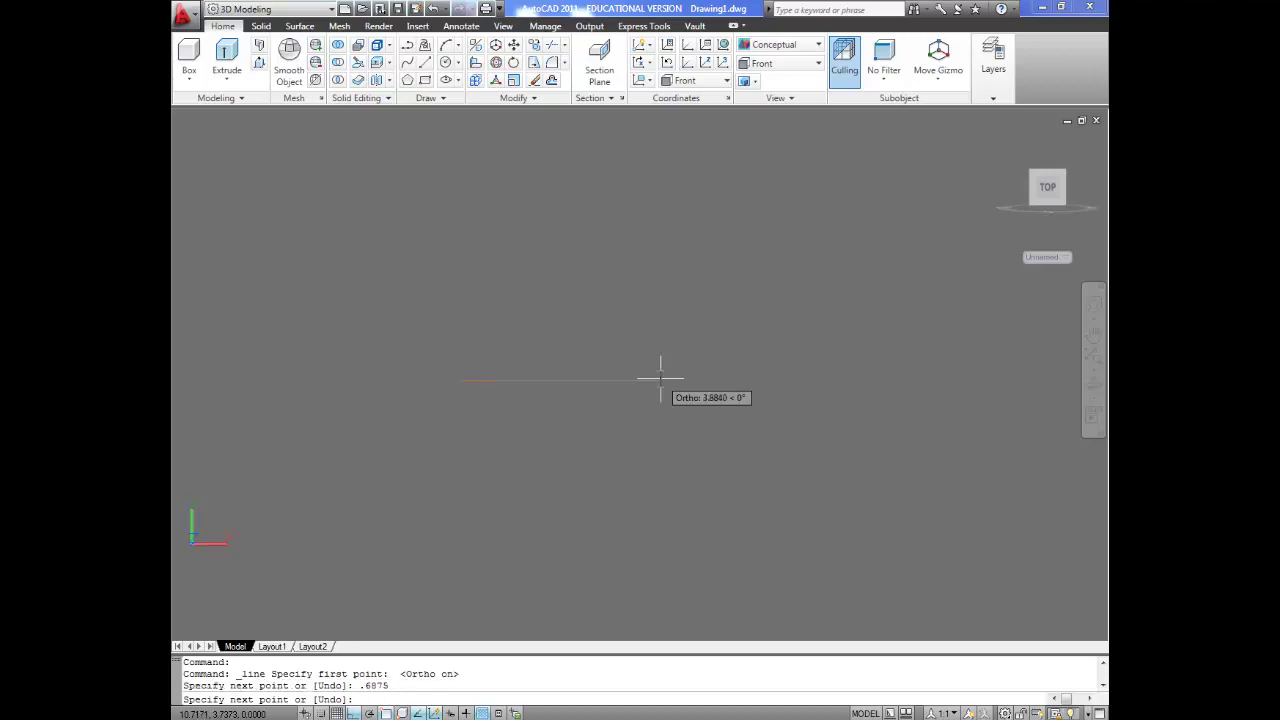
# Continue the line .25 up and .4375 to the left to outline the hub, and end the line.
pyautogui.scroll(6, 495, 394)
pyautogui.moveTo(497, 366); pyautogui.dragTo(664, 444, button='middle')
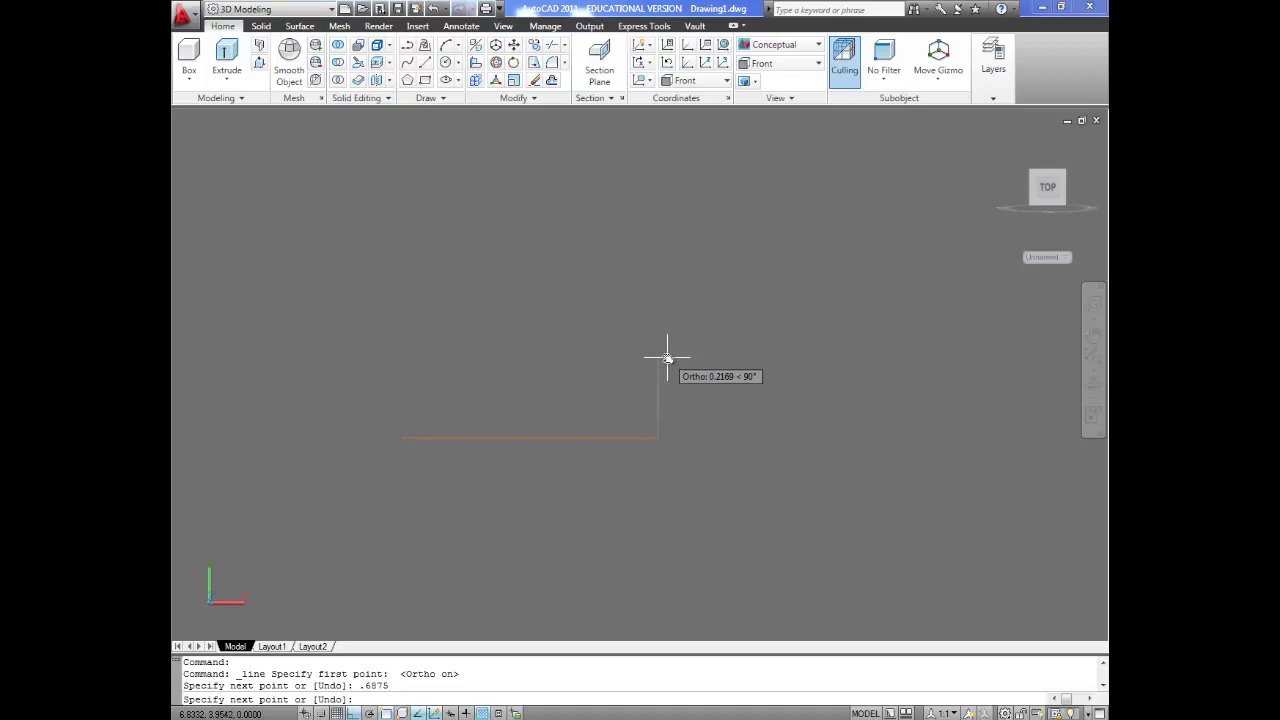
pyautogui.write('.25')
pyautogui.press('Return')
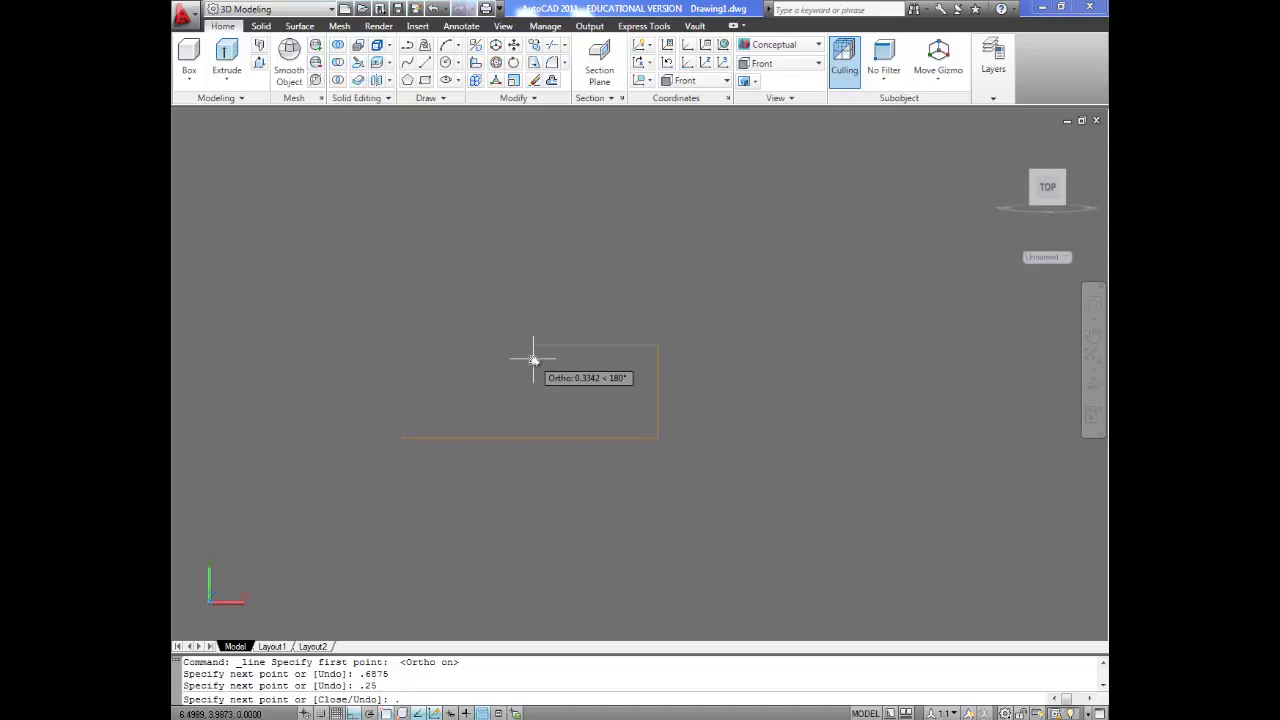
pyautogui.press('Return')
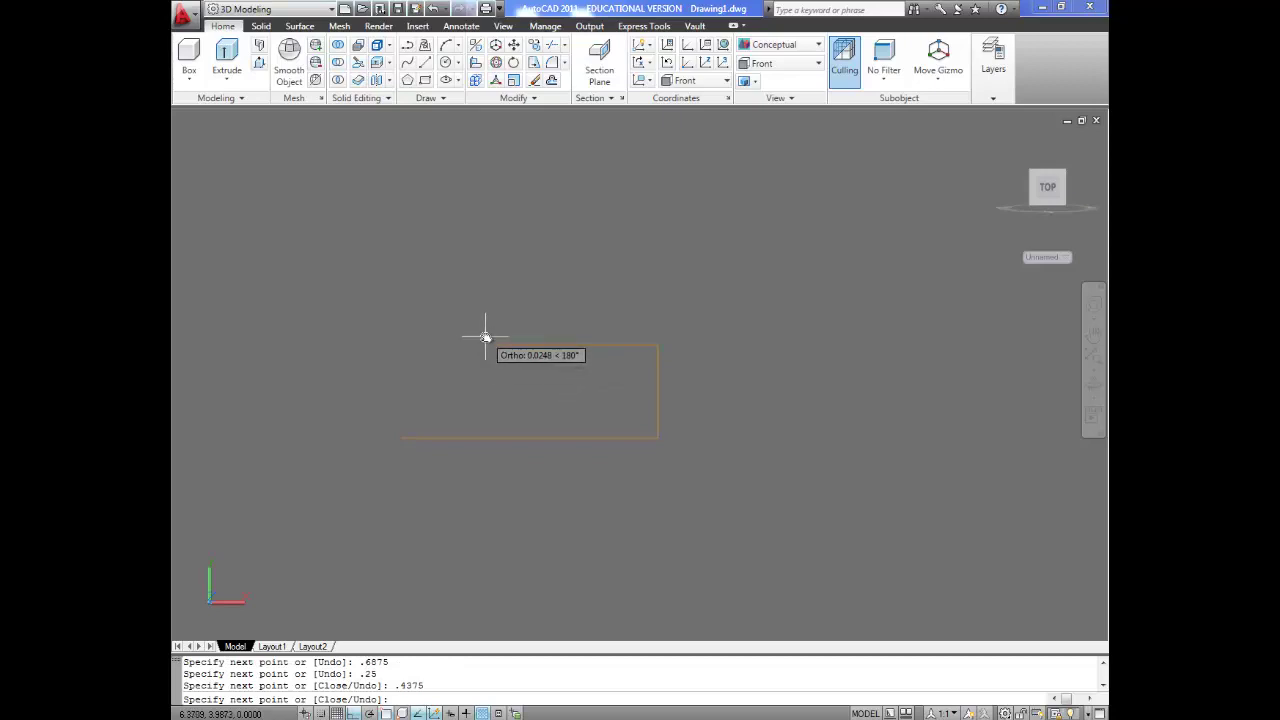
pyautogui.moveTo(494, 183); pyautogui.dragTo(500, 311, button='middle')
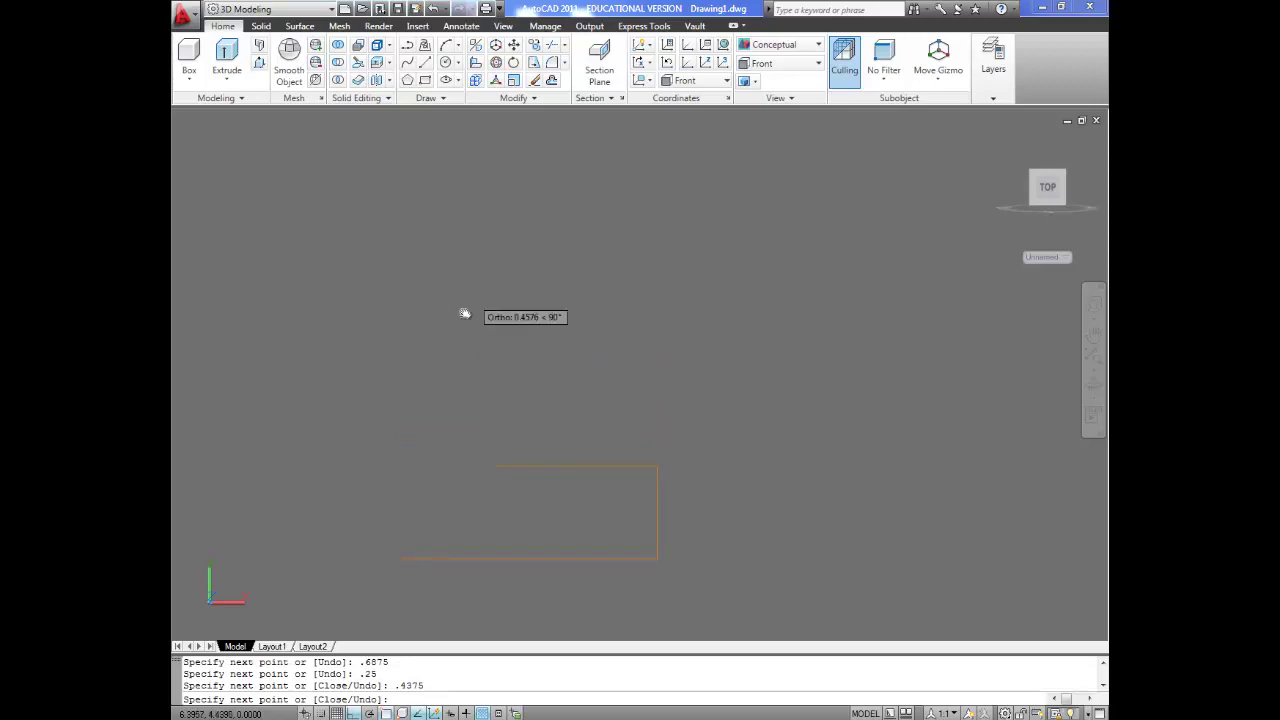
pyautogui.press('Return')
# Draw a vertical line 1.5 up from the left end of the profile's bottom edge.
pyautogui.press('Return')
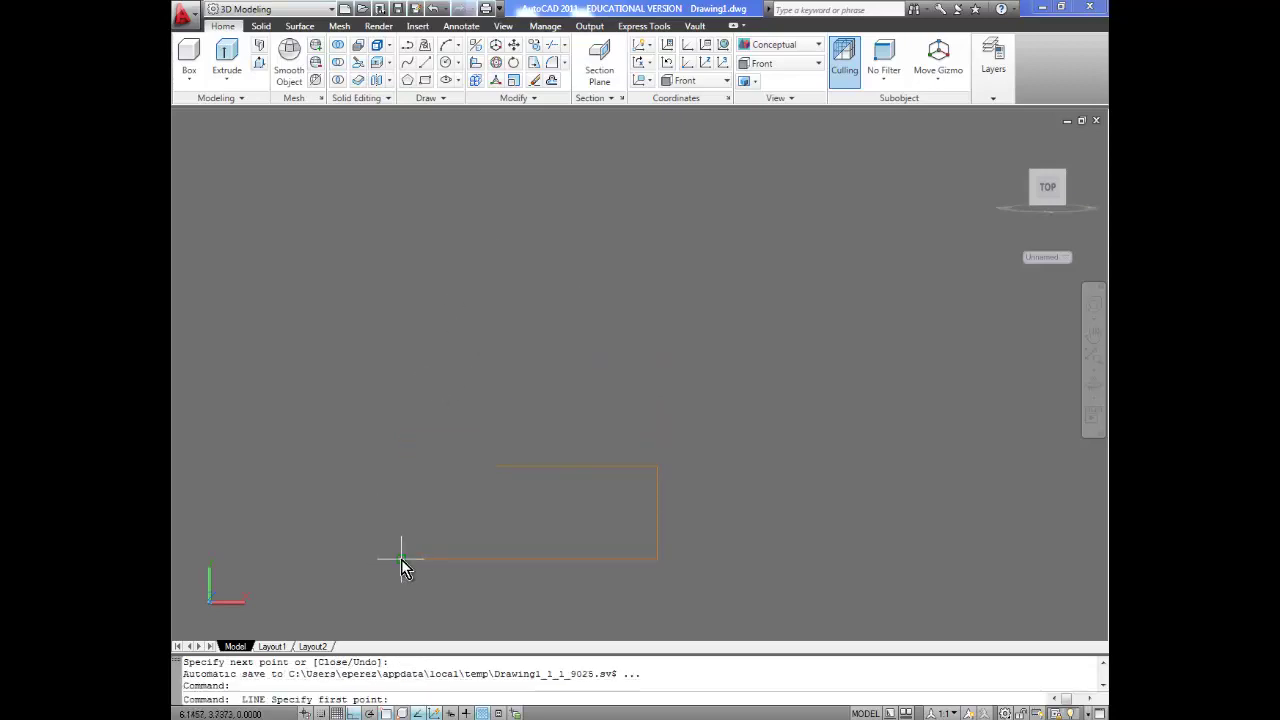
pyautogui.click(401, 559)
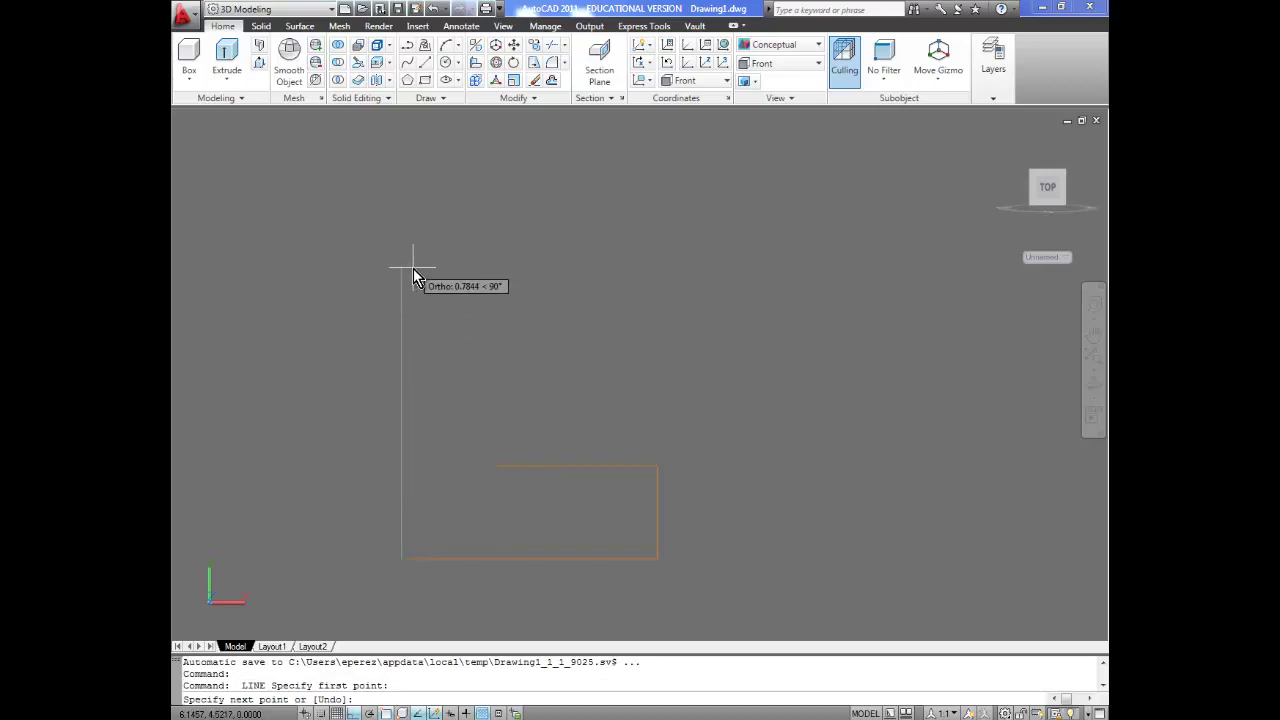
pyautogui.write('1.5')
pyautogui.press('Return')
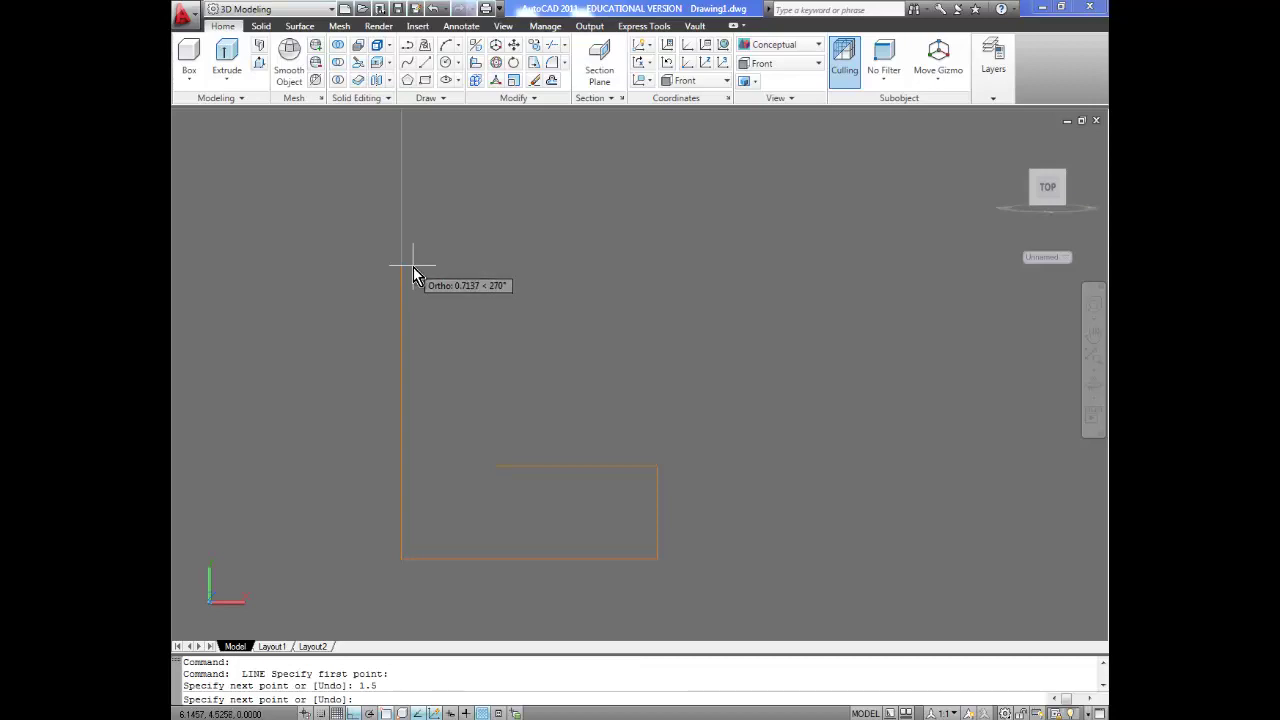
# Continue from the top of the vertical line .75 to the right and .125 down to outline the rim, and end the line.
pyautogui.moveTo(610, 225); pyautogui.dragTo(581, 400, button='middle')
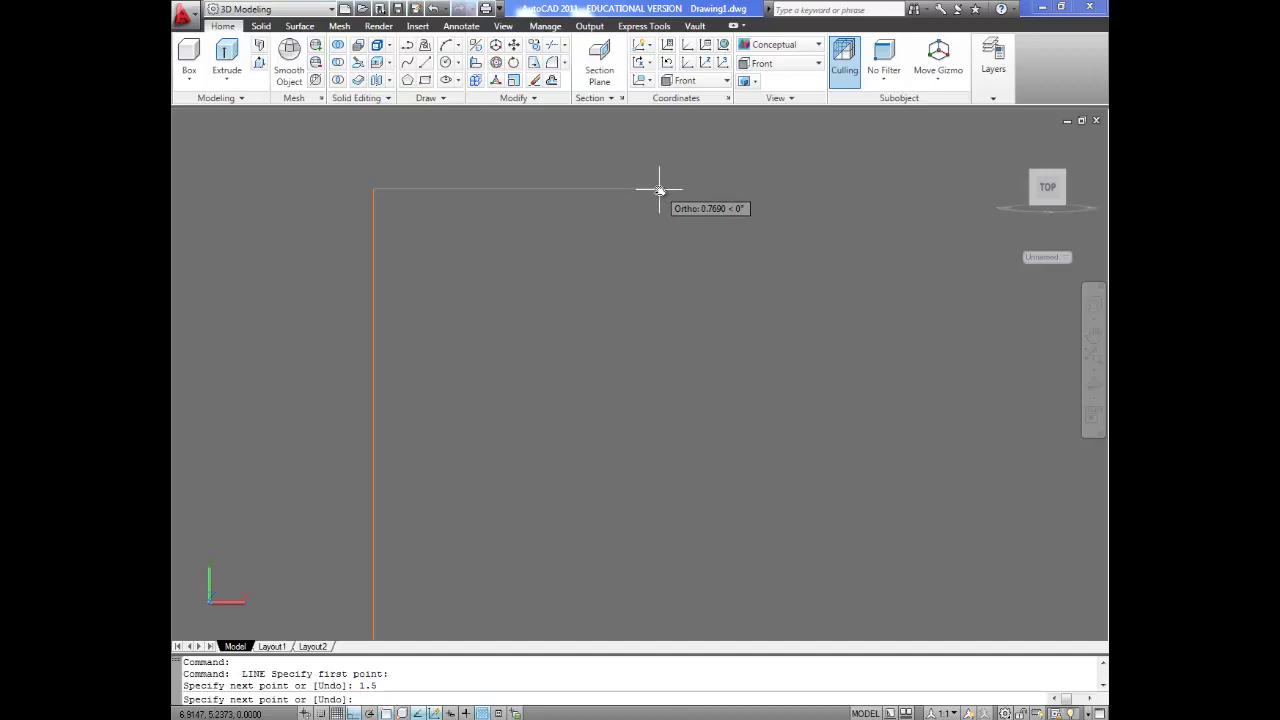
pyautogui.write('.75')
pyautogui.press('Return')
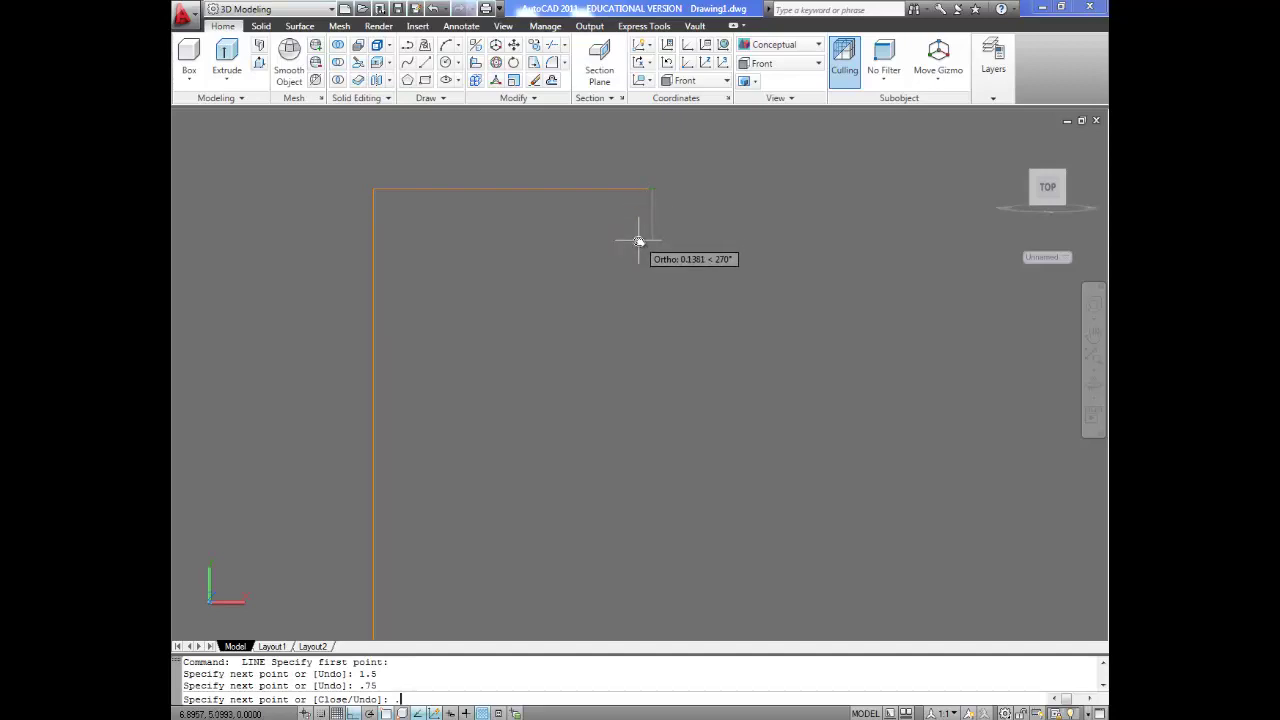
pyautogui.write('.125')
pyautogui.press('Return')
pyautogui.press('Return')
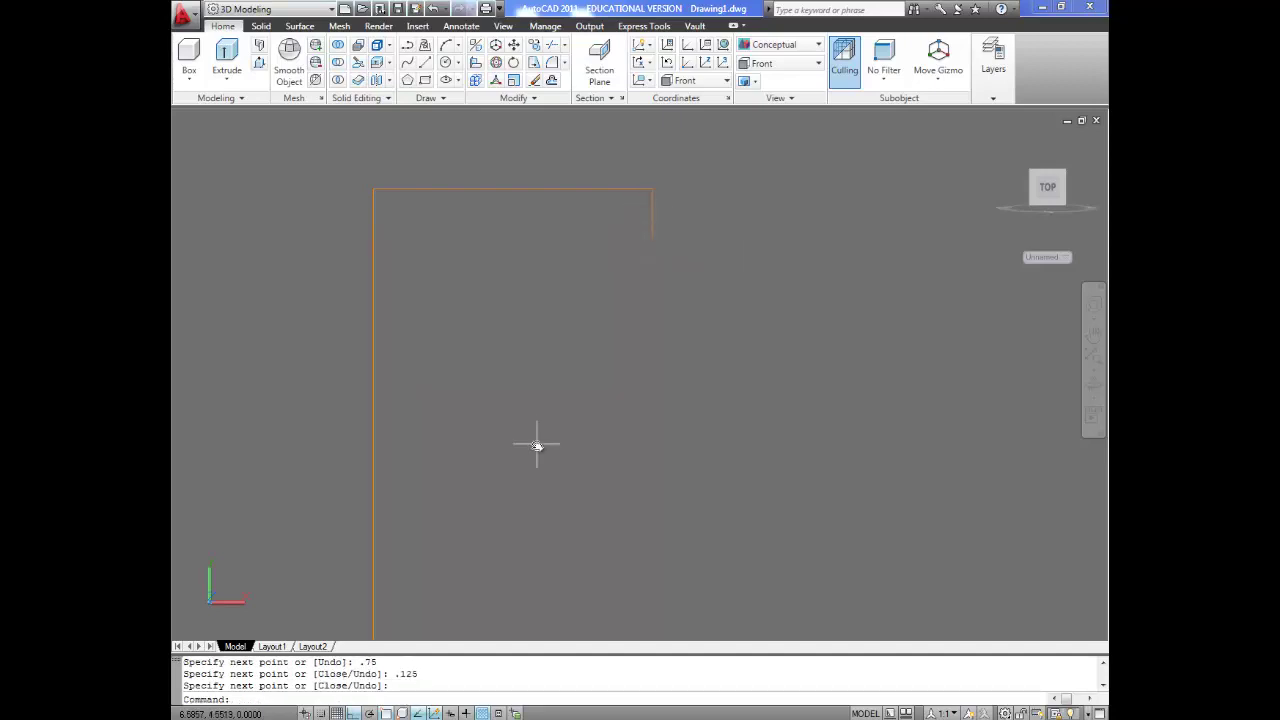
# Draw a line 1 up from the left end of the hub's upper edge and join it to the rim's lower endpoint.
pyautogui.scroll(-2, 537, 286)
pyautogui.moveTo(517, 337); pyautogui.dragTo(509, 363, button='middle')
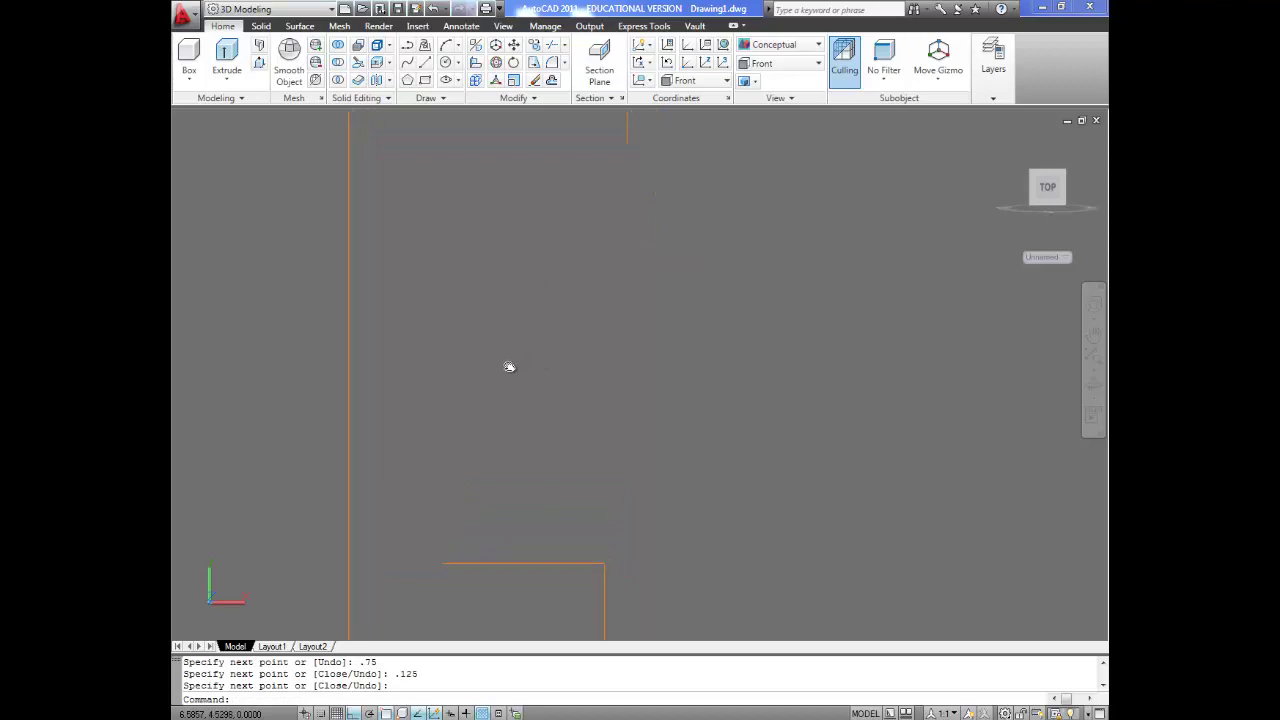
pyautogui.press('Return')
pyautogui.click(443, 563)
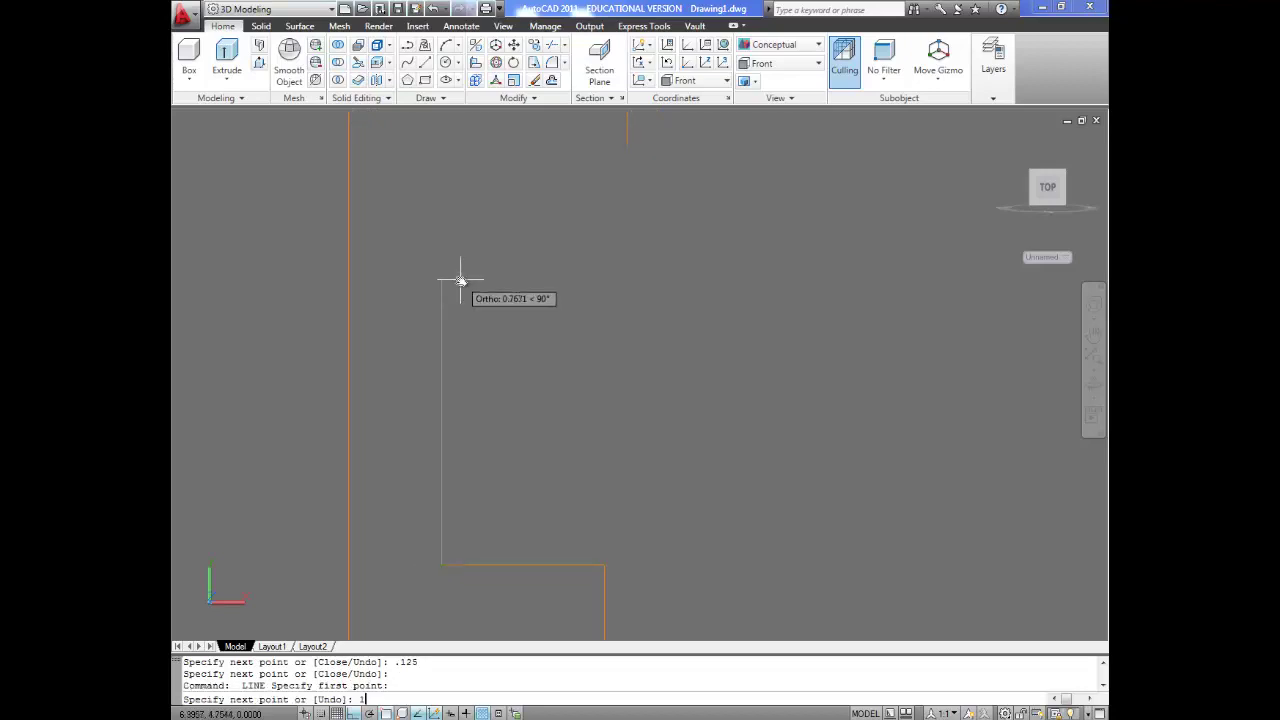
pyautogui.write('1')
pyautogui.press('Return')
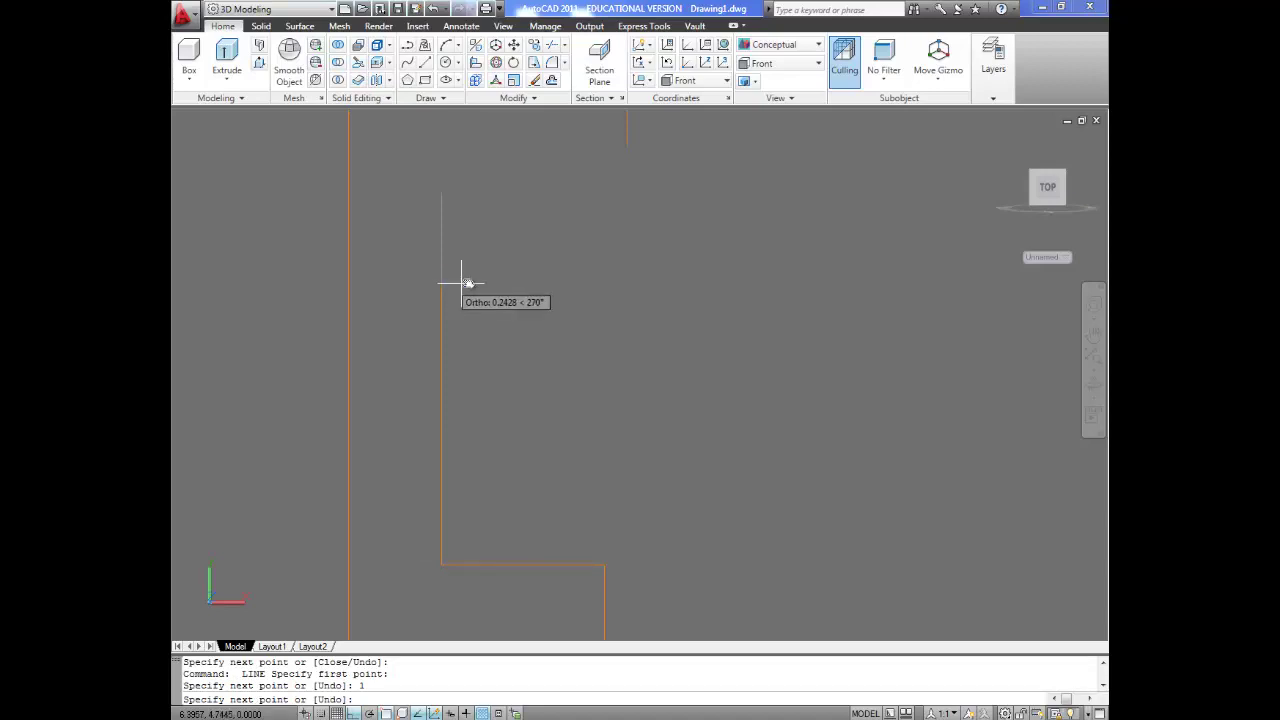
pyautogui.click(627, 146)
pyautogui.moveTo(609, 255)
pyautogui.mouseDown(button='middle')
pyautogui.moveTo(606, 320)
pyautogui.moveTo(579, 270)
pyautogui.mouseUp(button='middle')
pyautogui.press('Escape')
pyautogui.scroll(-2, 600, 318)
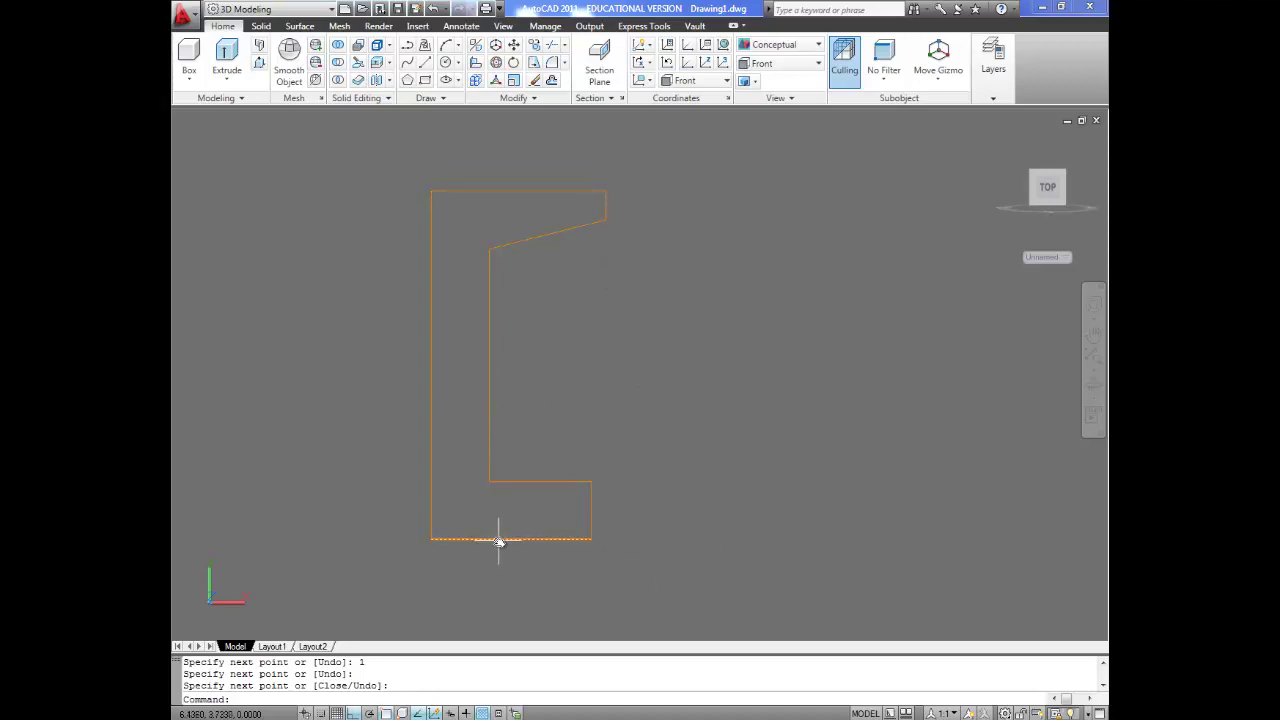
# Fillet the inner corner between the sloped rim line and the vertical web line with a radius of .125.
pyautogui.moveTo(499, 541)
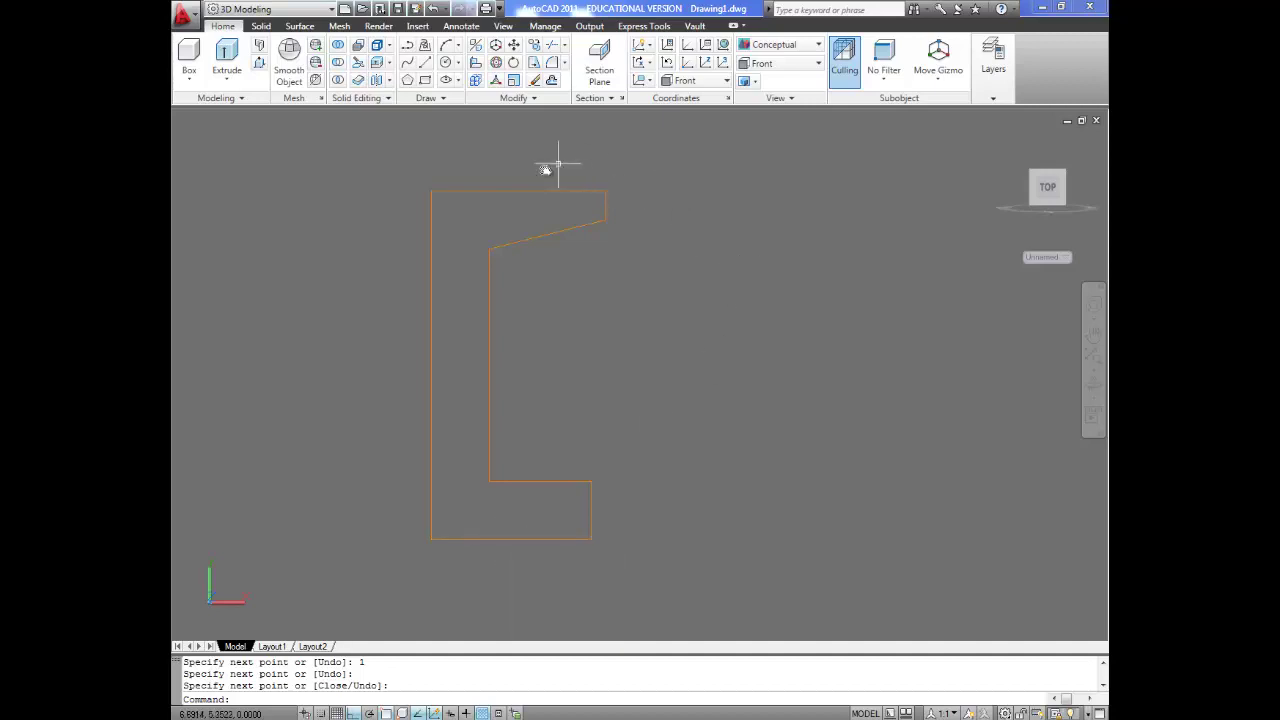
pyautogui.moveTo(517, 189)
pyautogui.click(550, 64)
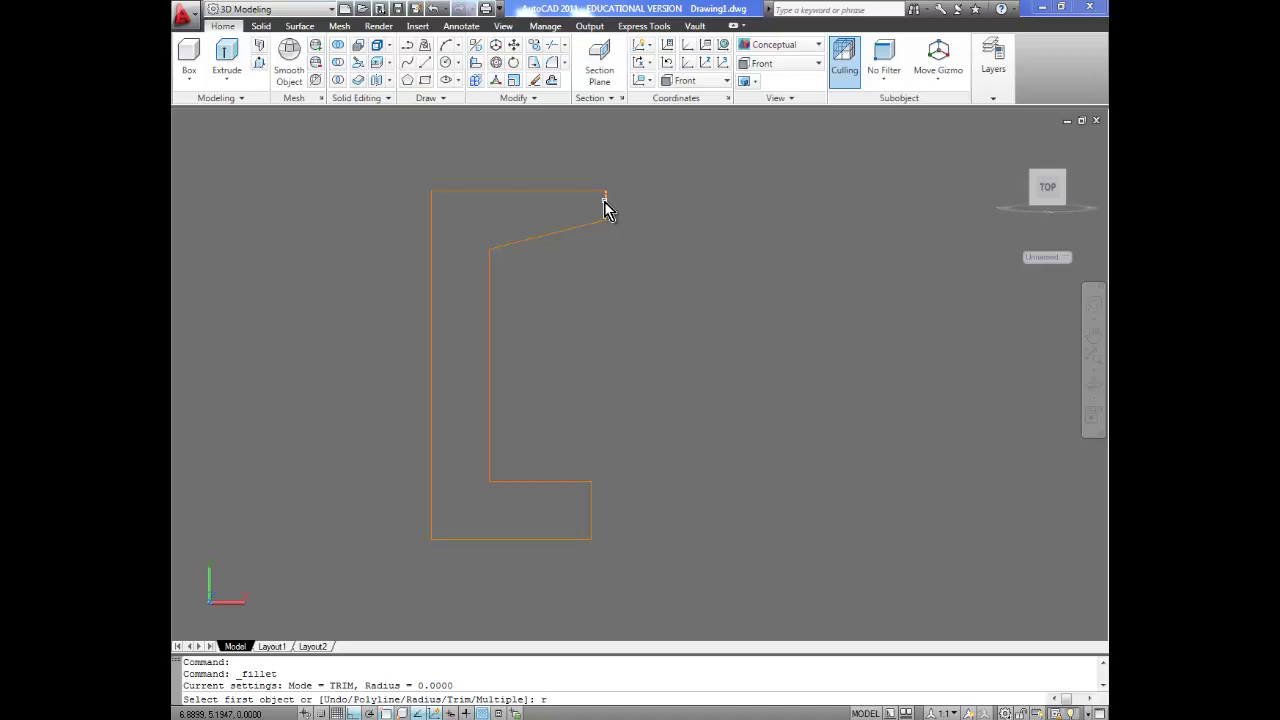
pyautogui.press('Return')
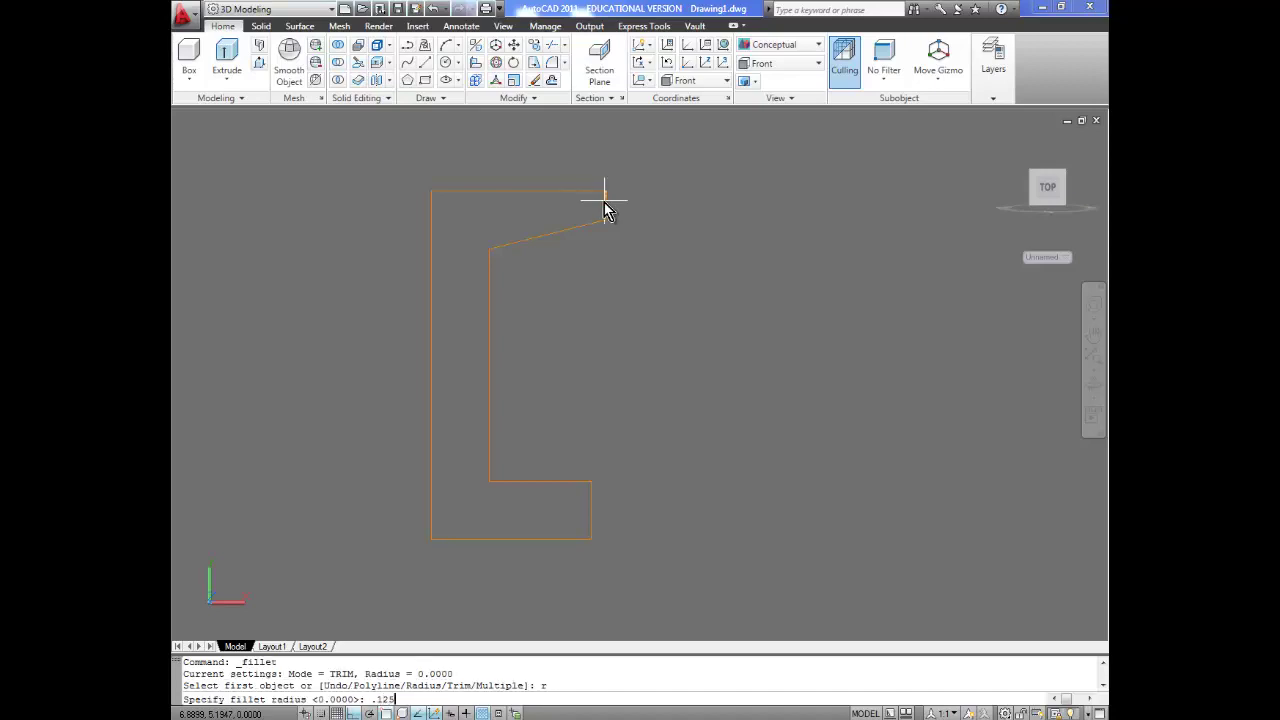
pyautogui.write('.125')
pyautogui.press('Return')
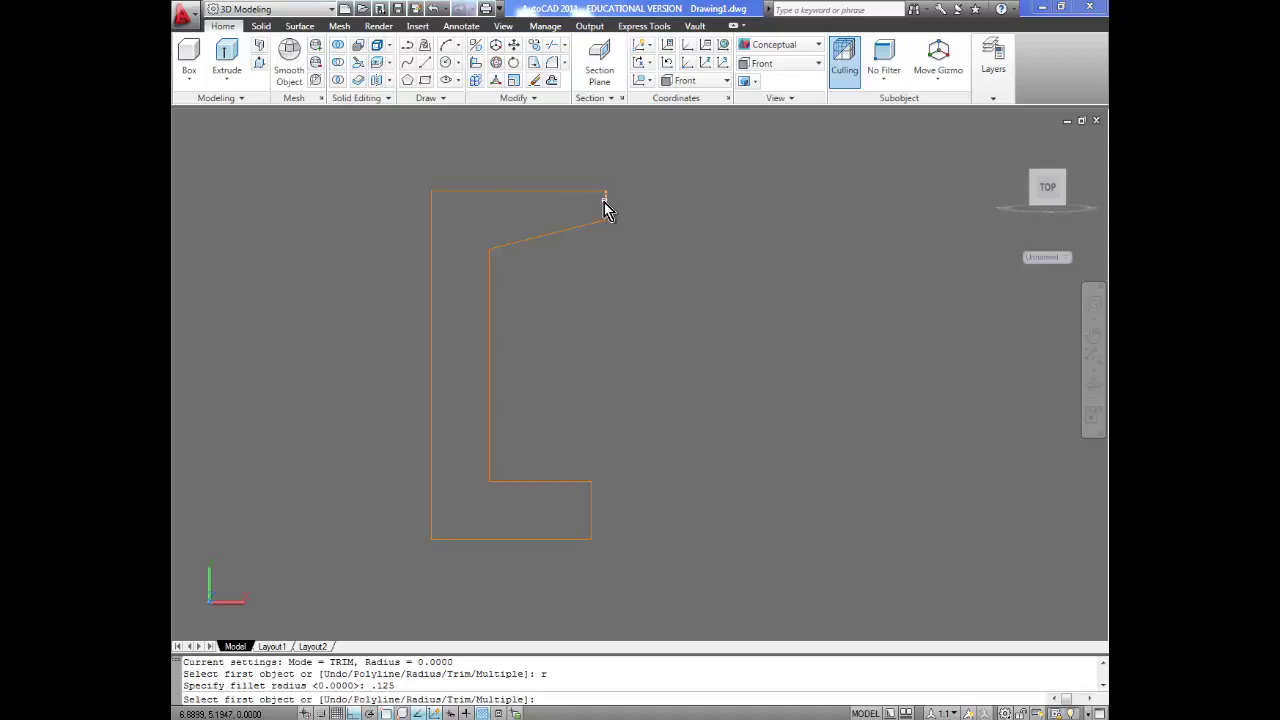
pyautogui.click(504, 246)
pyautogui.click(490, 272)
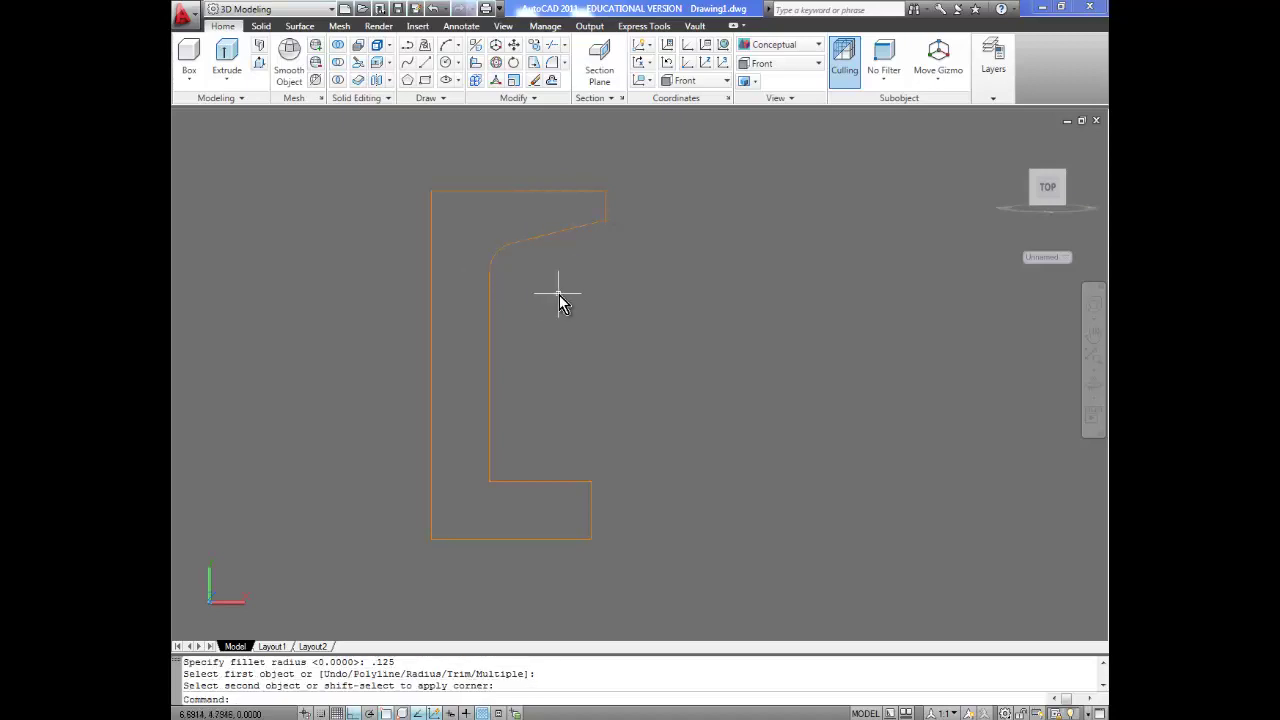
# Fillet the inner corner between the vertical web line and the hub's upper edge with the same radius.
pyautogui.press('Return')
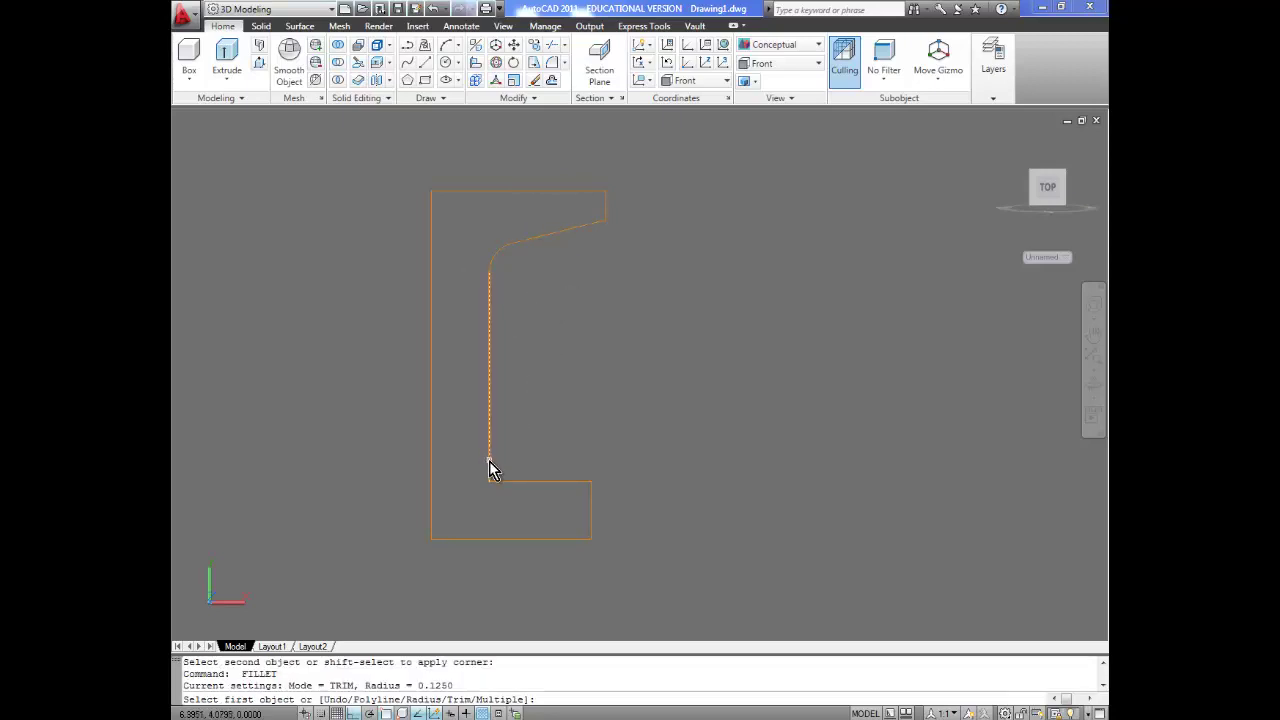
pyautogui.click(489, 467)
pyautogui.click(516, 482)
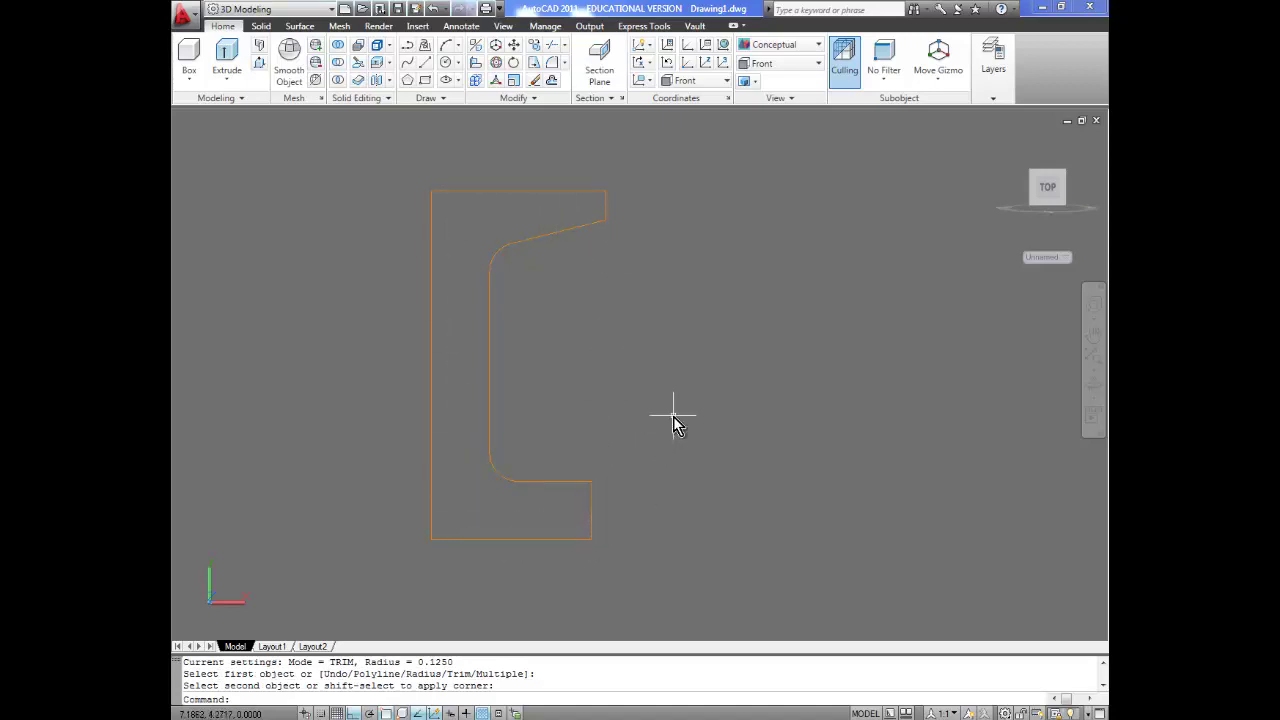
# Mirror the half profile about its vertical centre line, keeping the source objects, and erase that centre line.
pyautogui.click(535, 98)
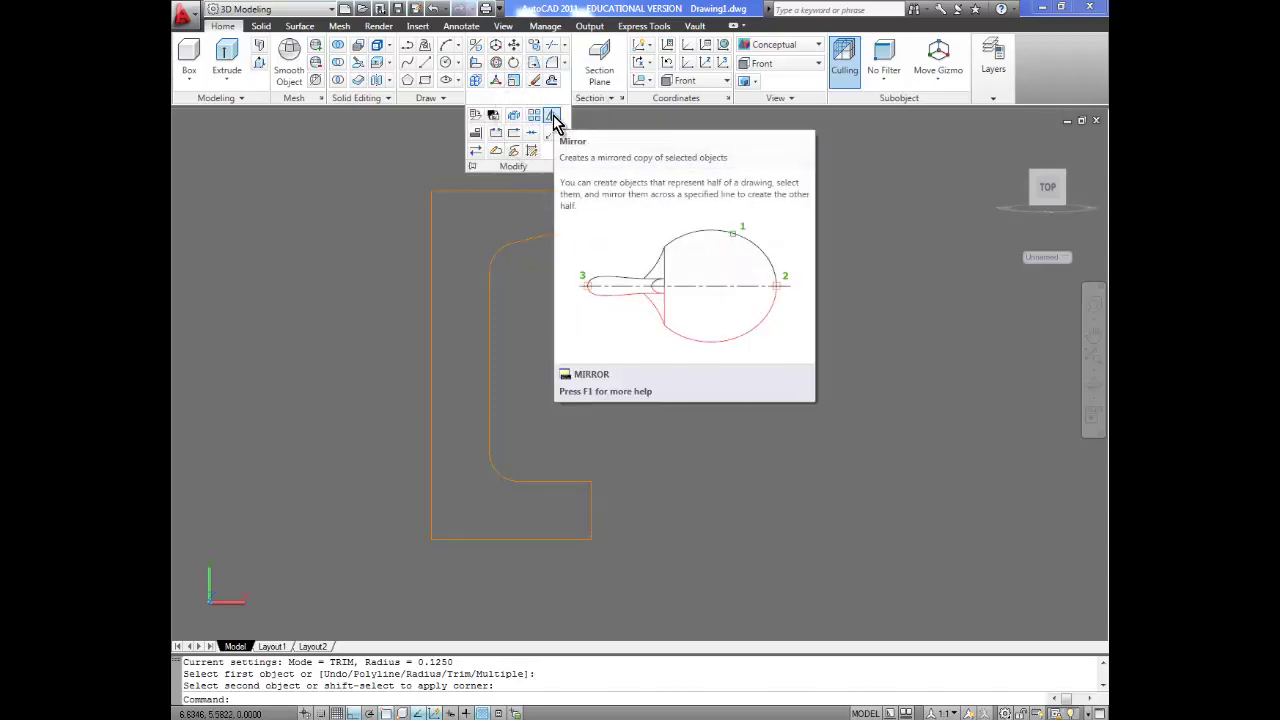
pyautogui.click(553, 117)
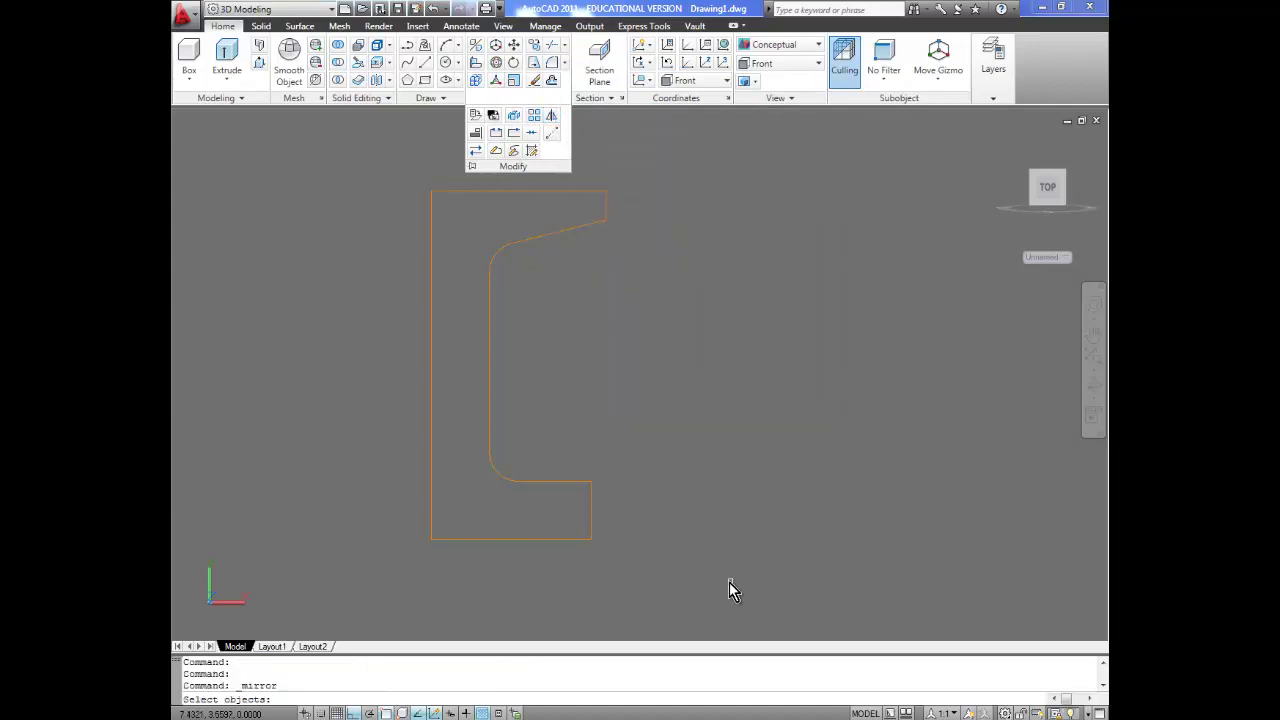
pyautogui.click(653, 561)
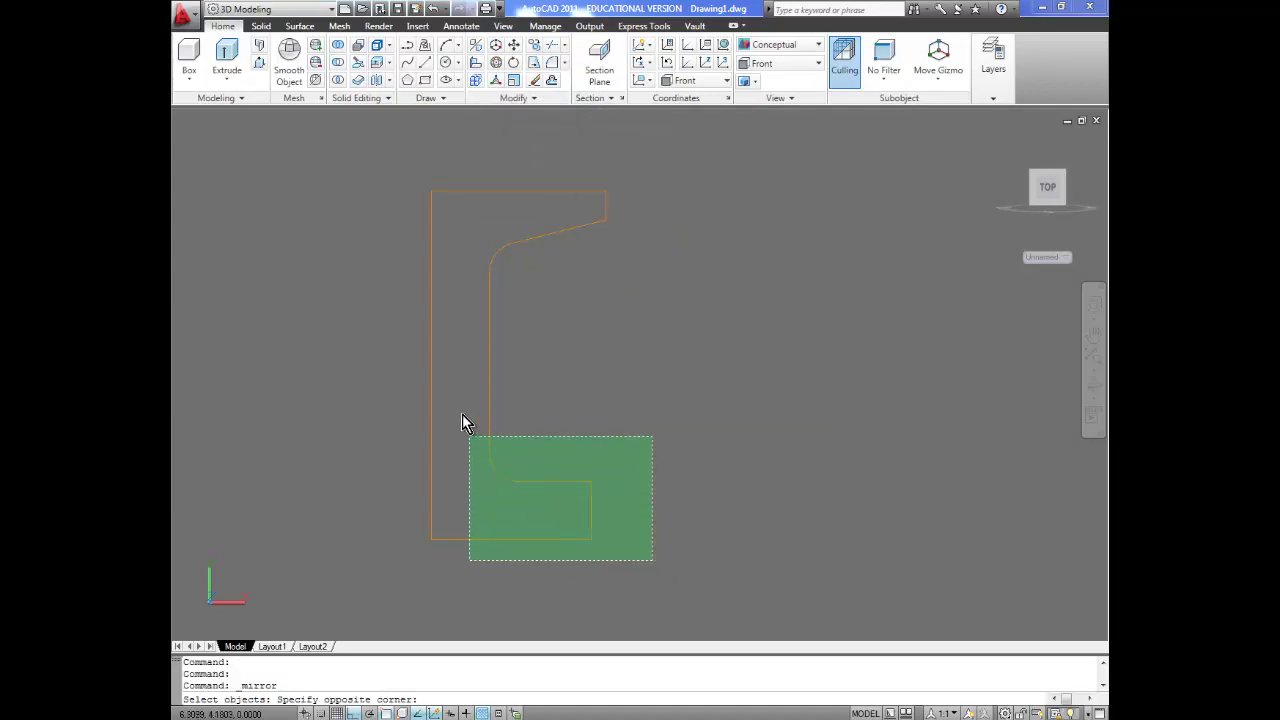
pyautogui.click(461, 178)
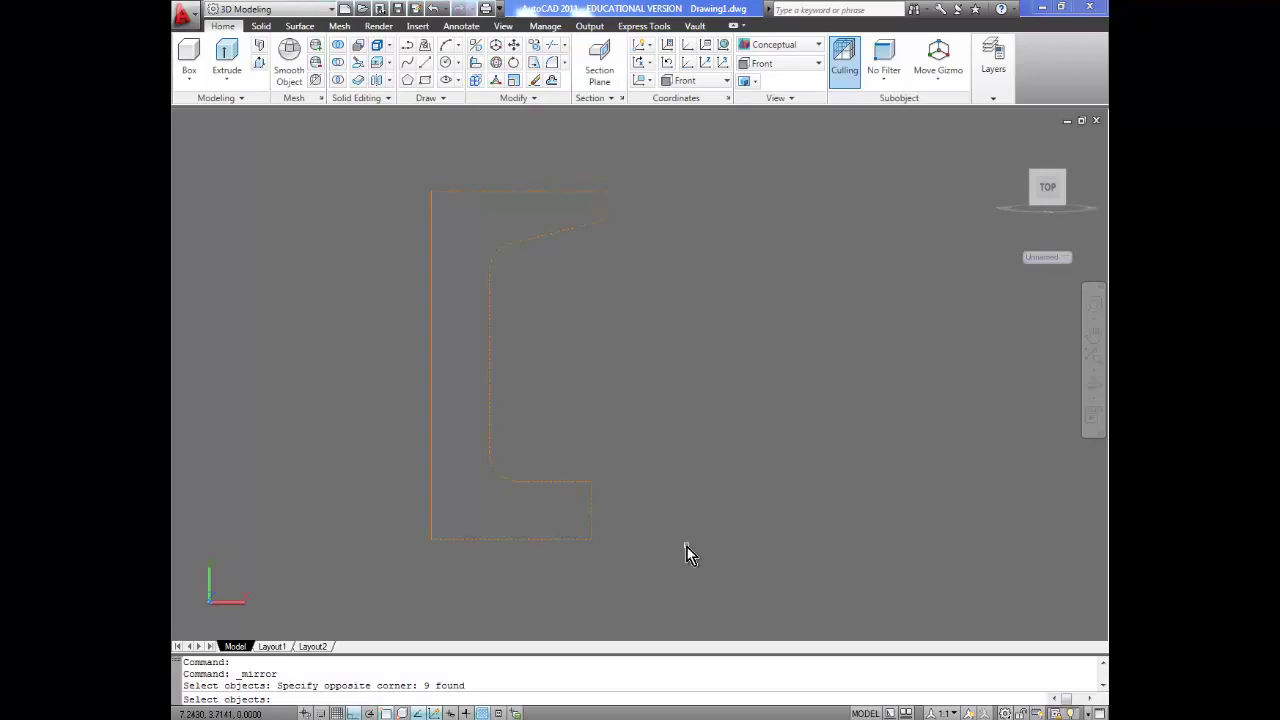
pyautogui.press('Return')
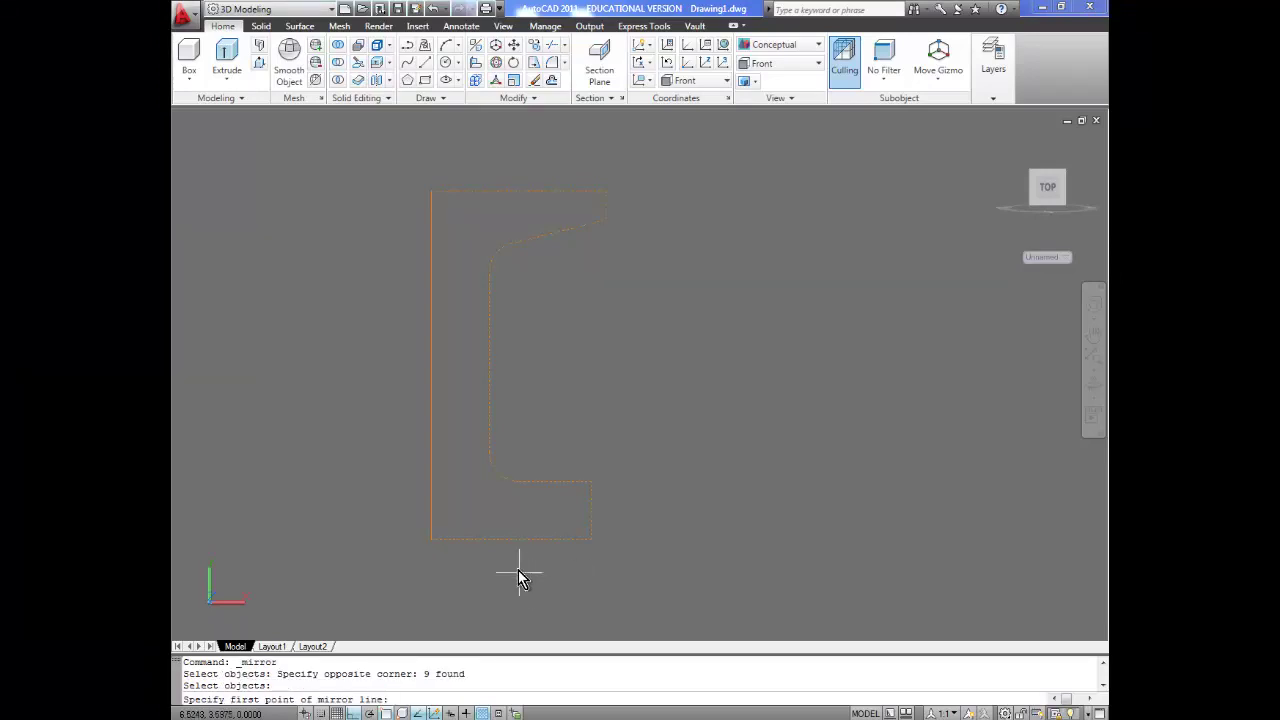
pyautogui.click(431, 540)
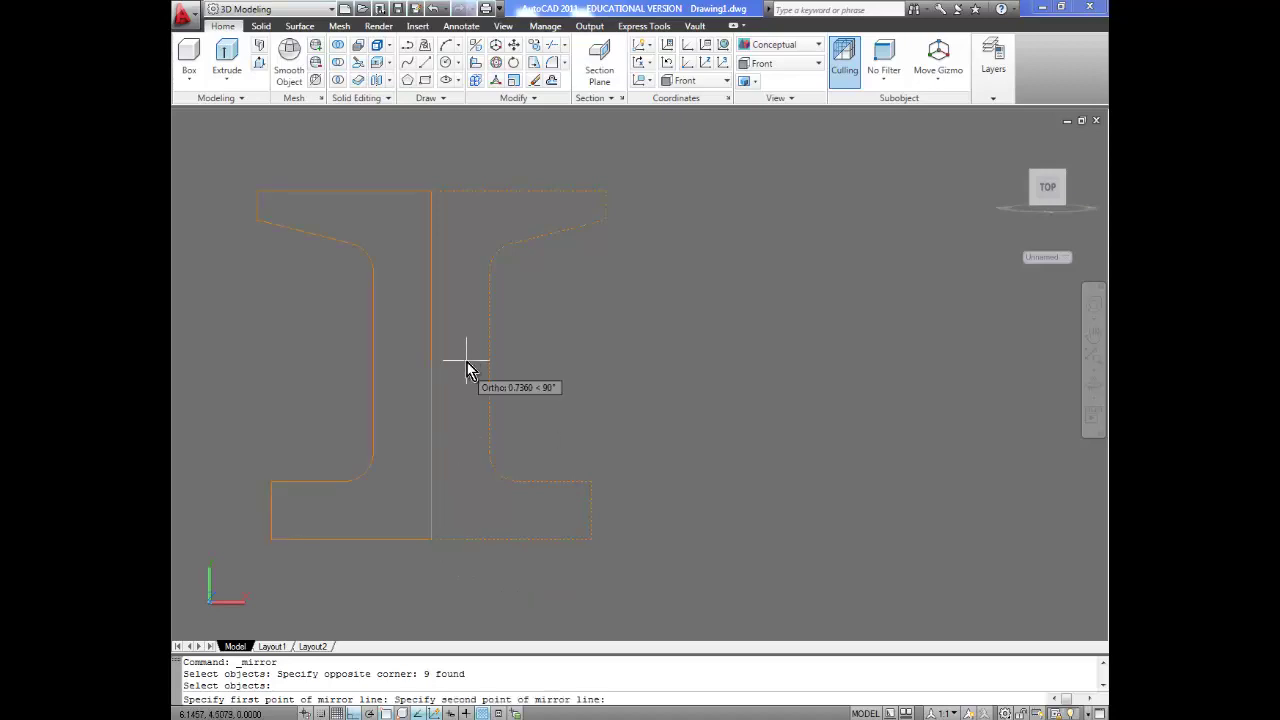
pyautogui.click(431, 191)
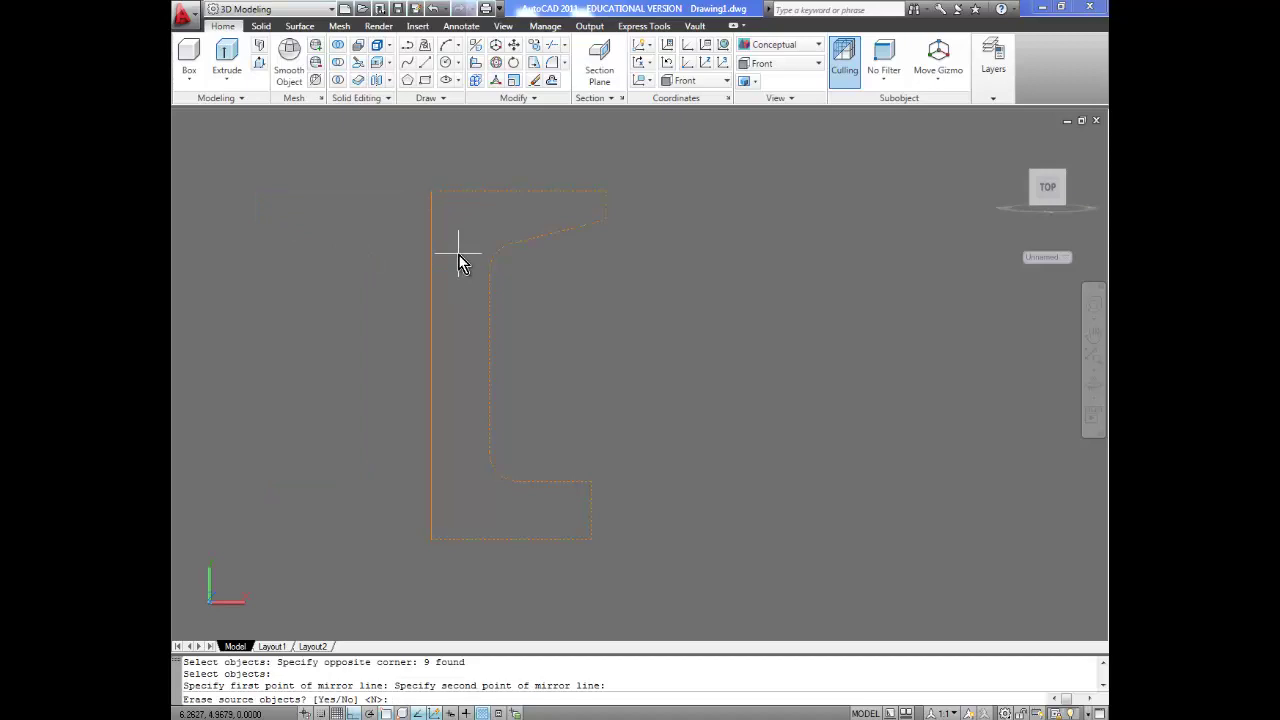
pyautogui.press('Return')
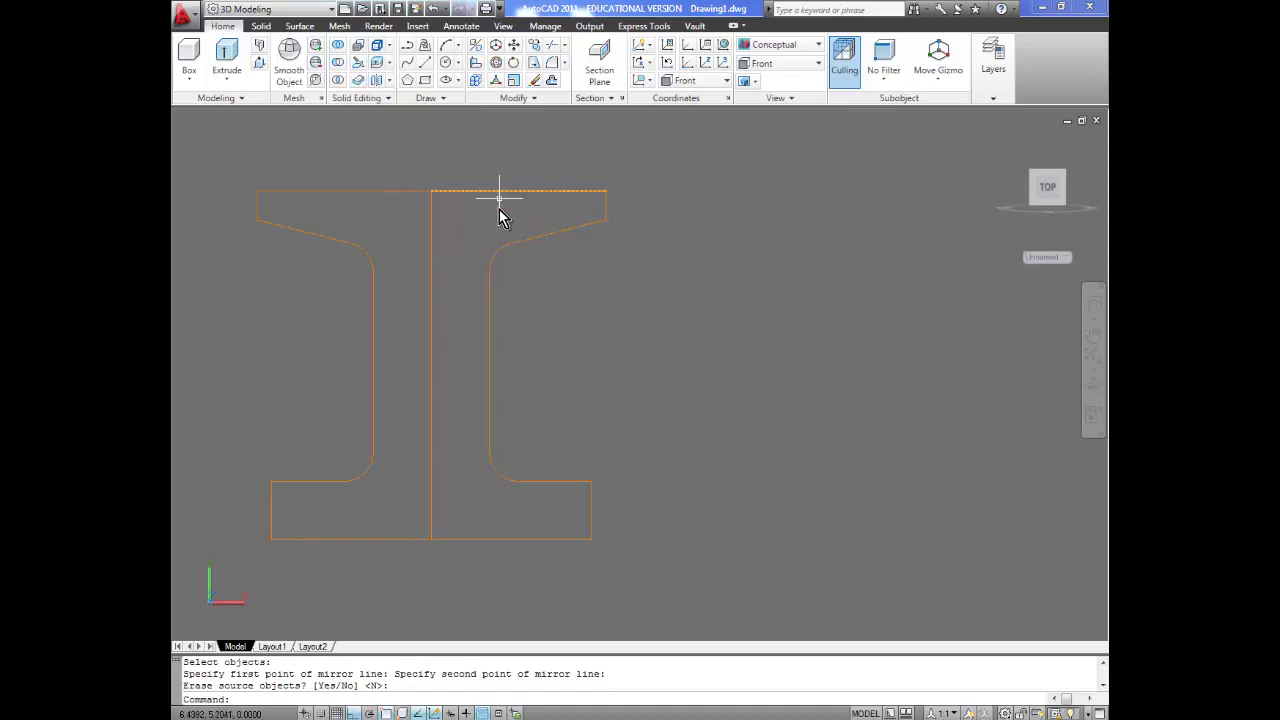
pyautogui.click(431, 479)
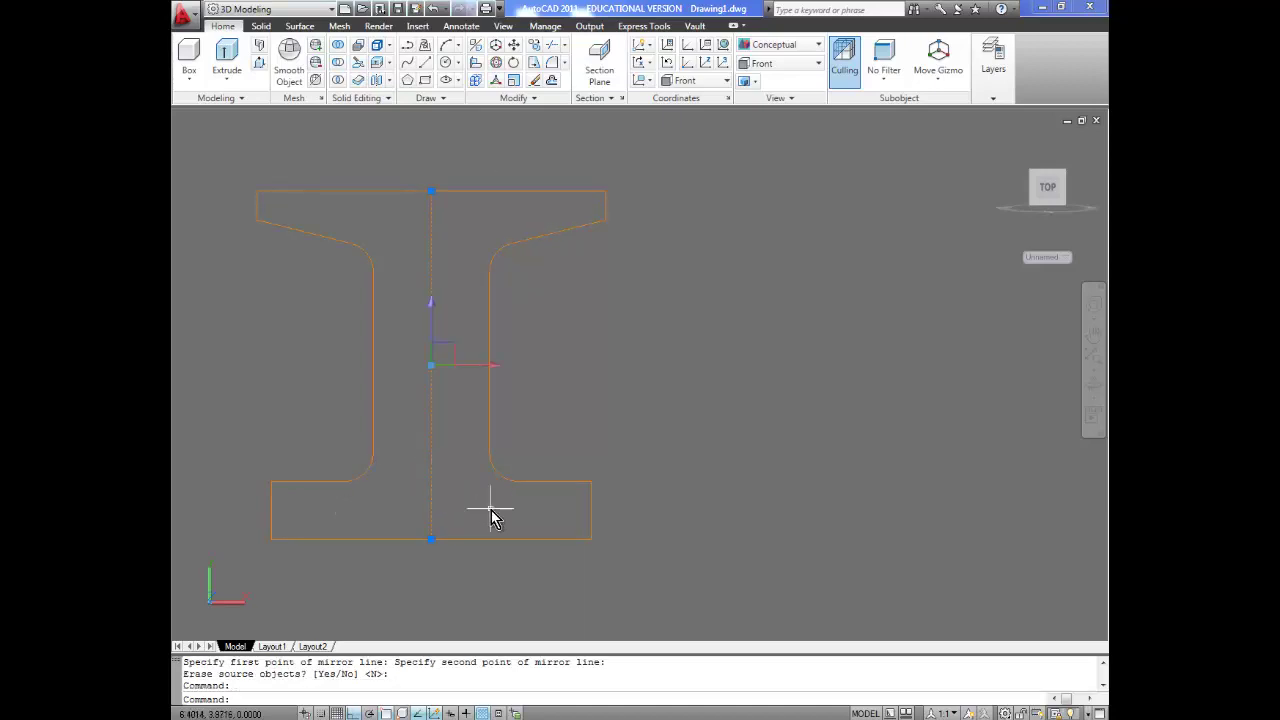
pyautogui.press('Delete')
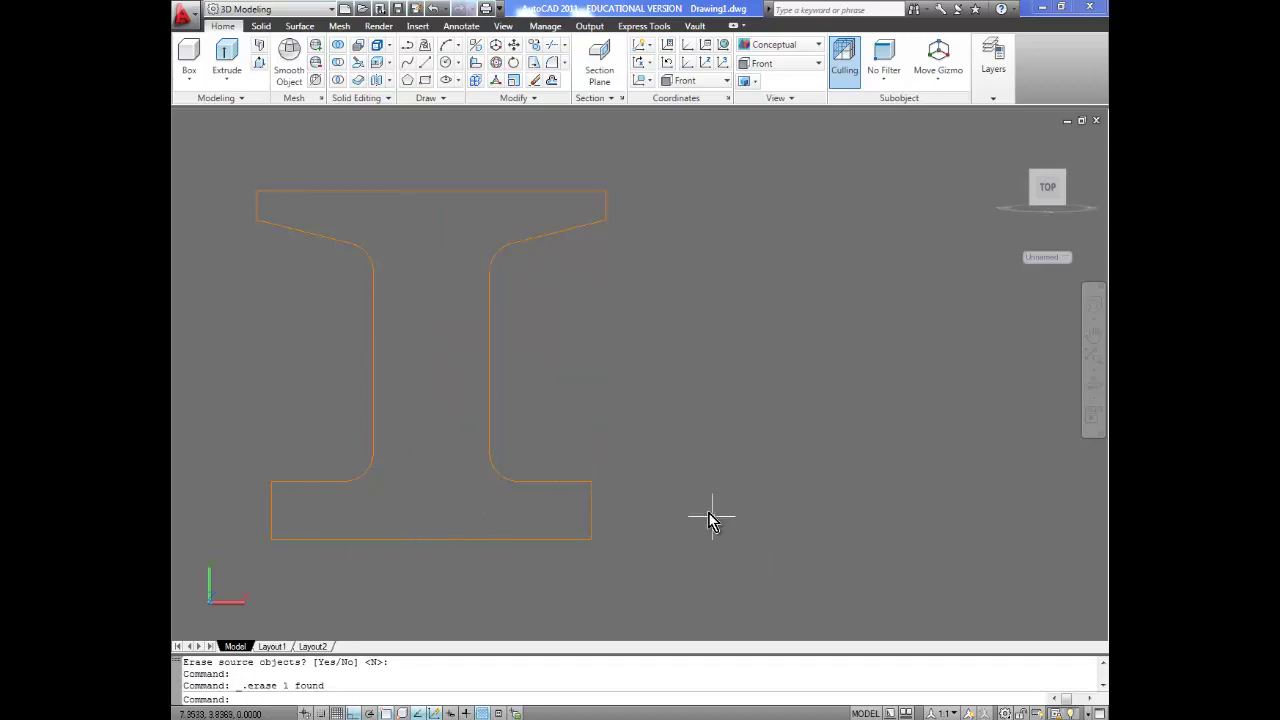
# Offset the right half of the hub's lower edge .5 downward, outside the profile.
pyautogui.moveTo(670, 497); pyautogui.dragTo(687, 403, button='middle')
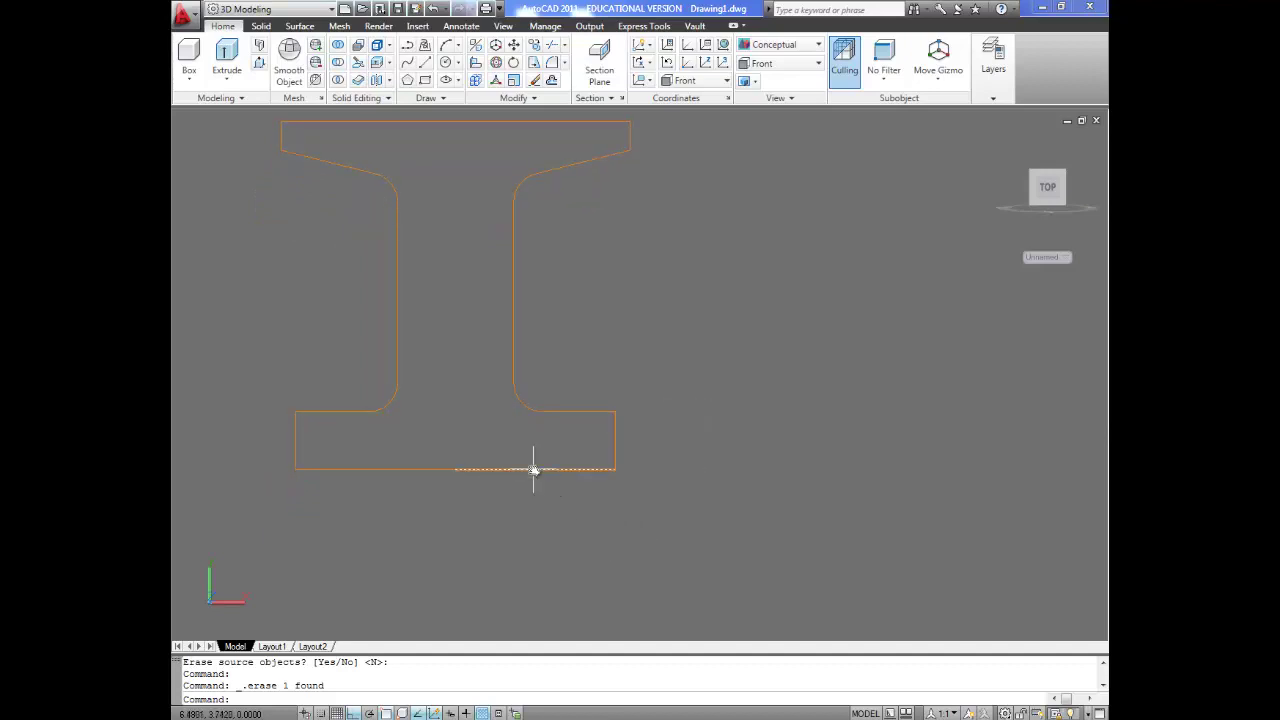
pyautogui.moveTo(533, 469)
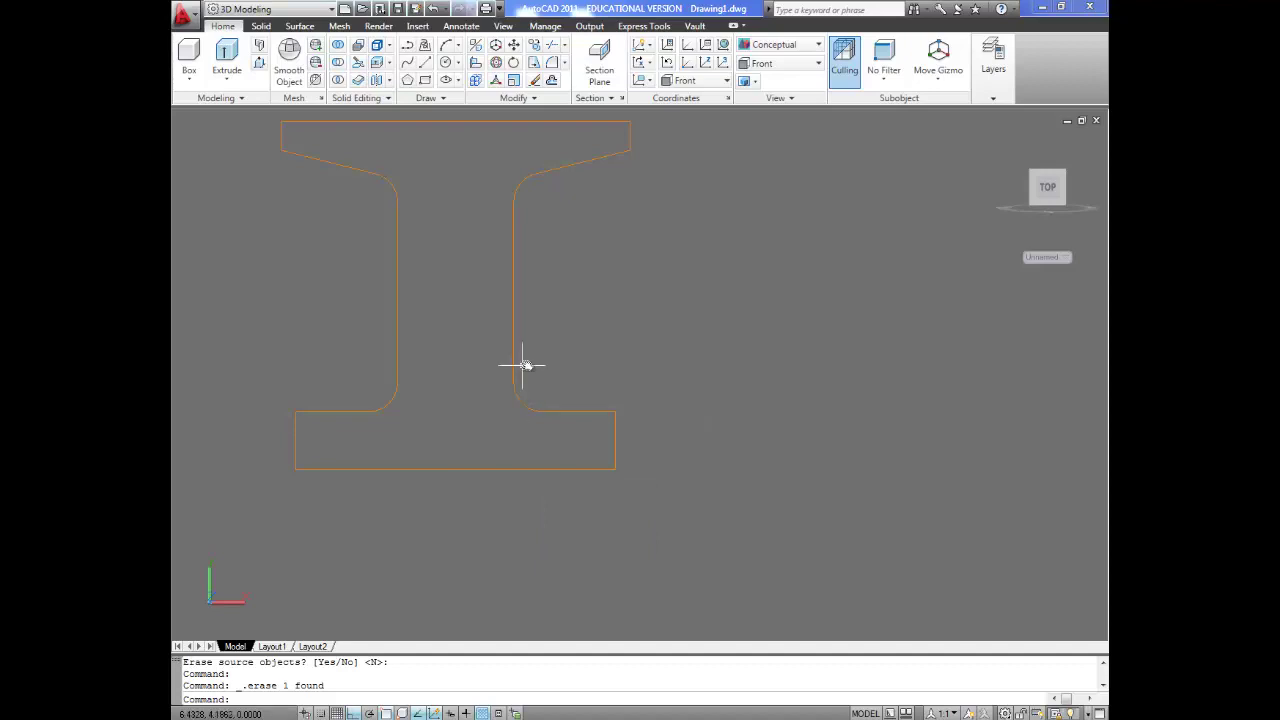
pyautogui.click(551, 80)
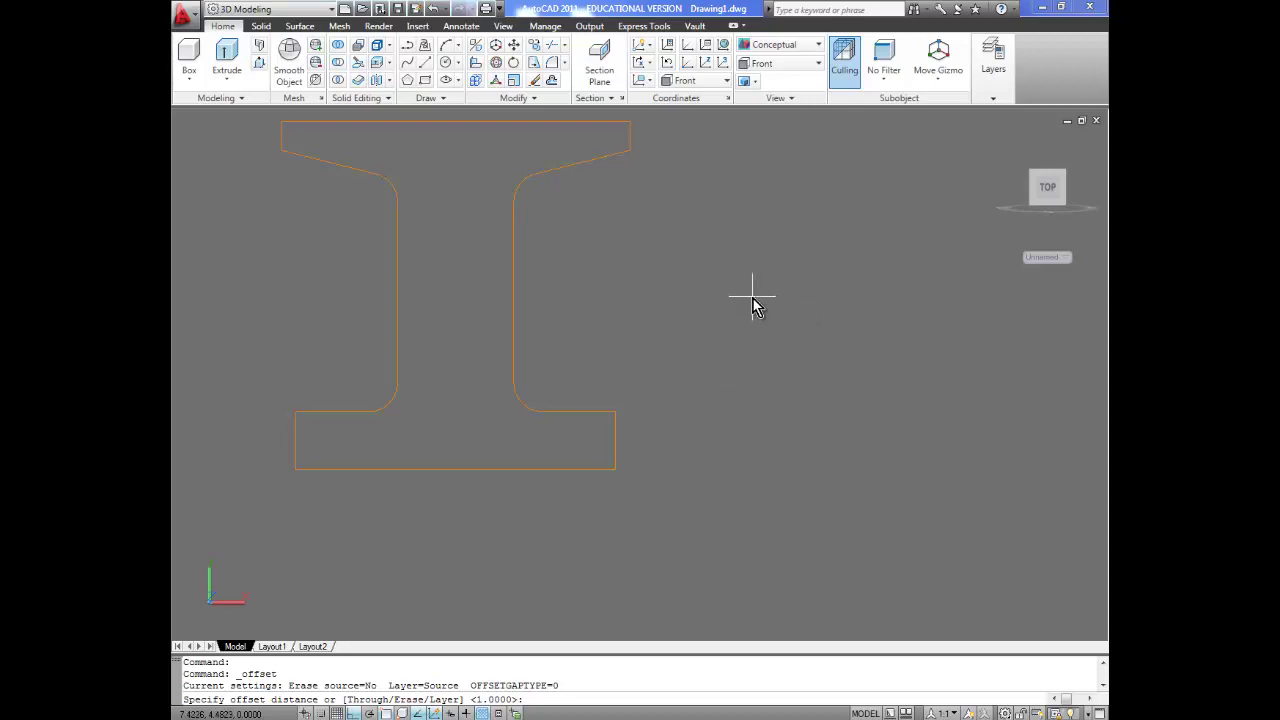
pyautogui.write('.5')
pyautogui.press('Return')
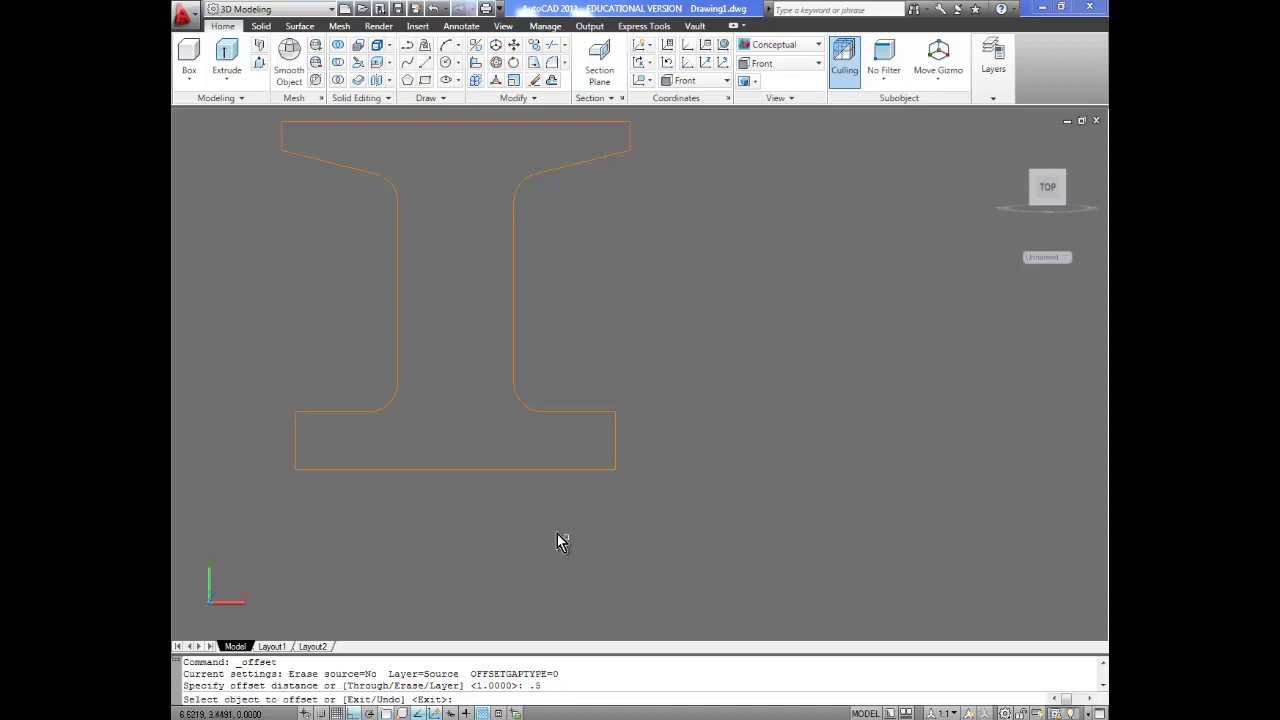
pyautogui.click(537, 470)
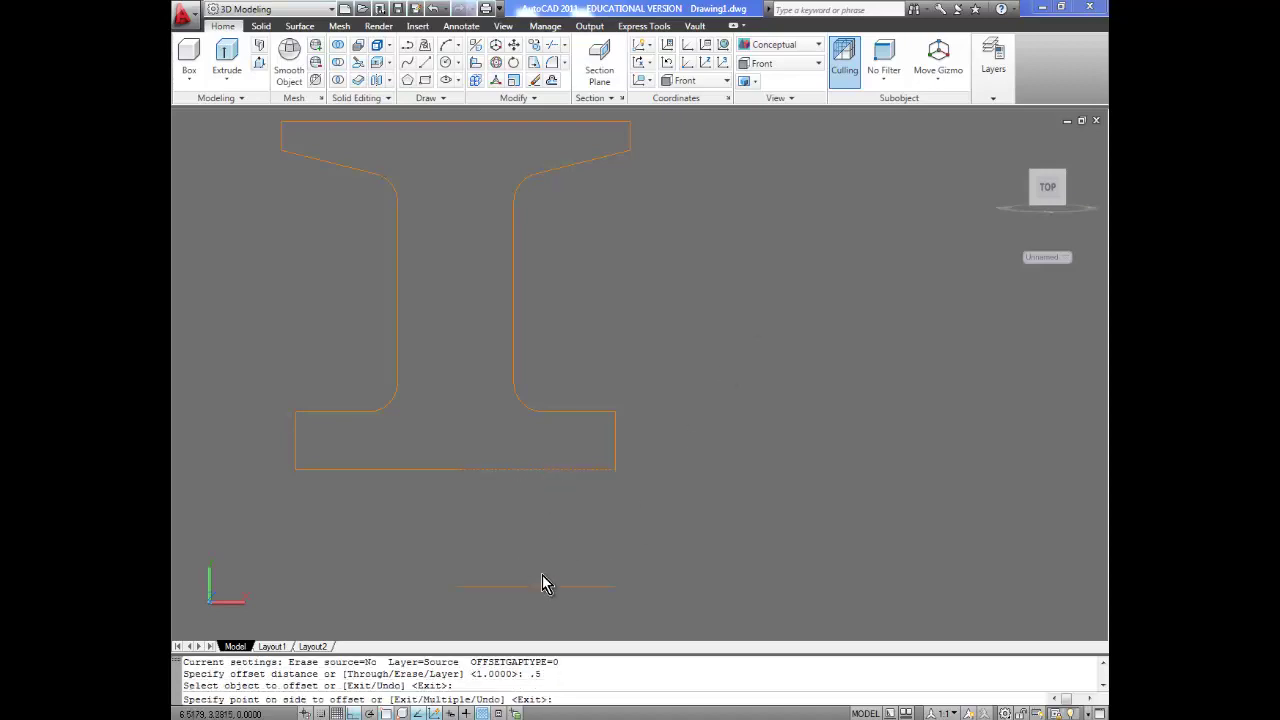
pyautogui.click(548, 585)
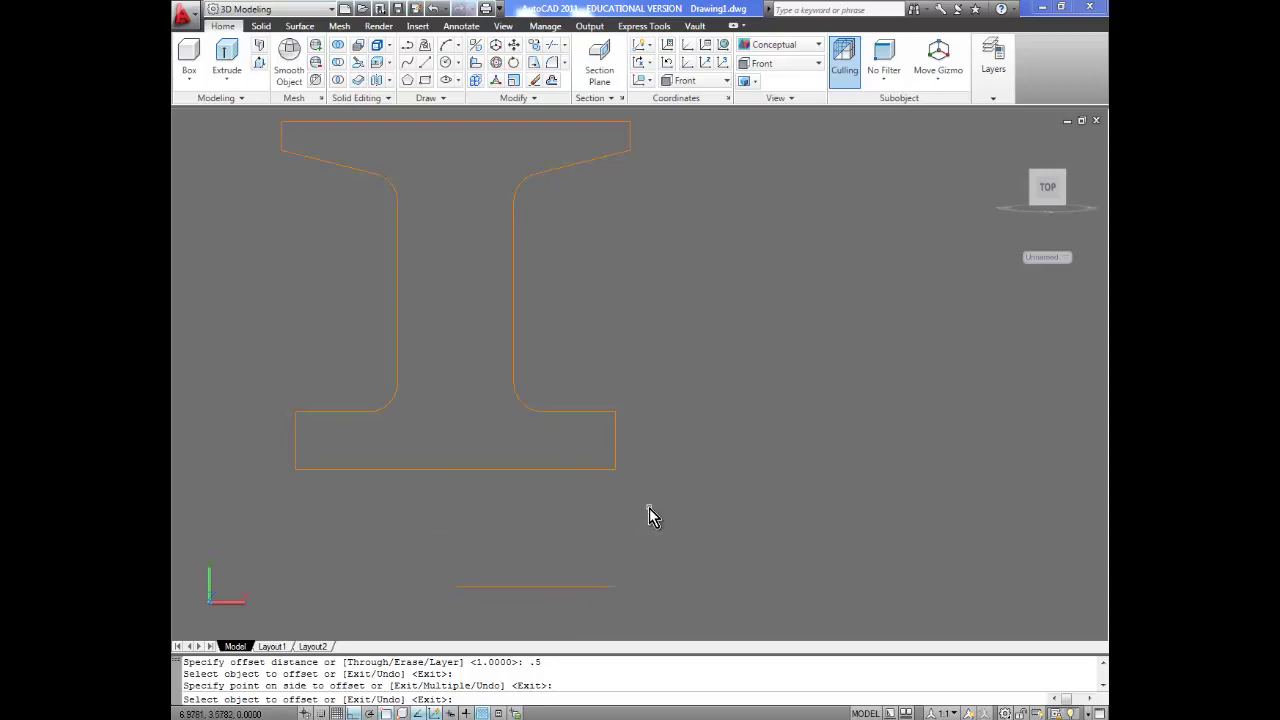
pyautogui.scroll(-2, 649, 508)
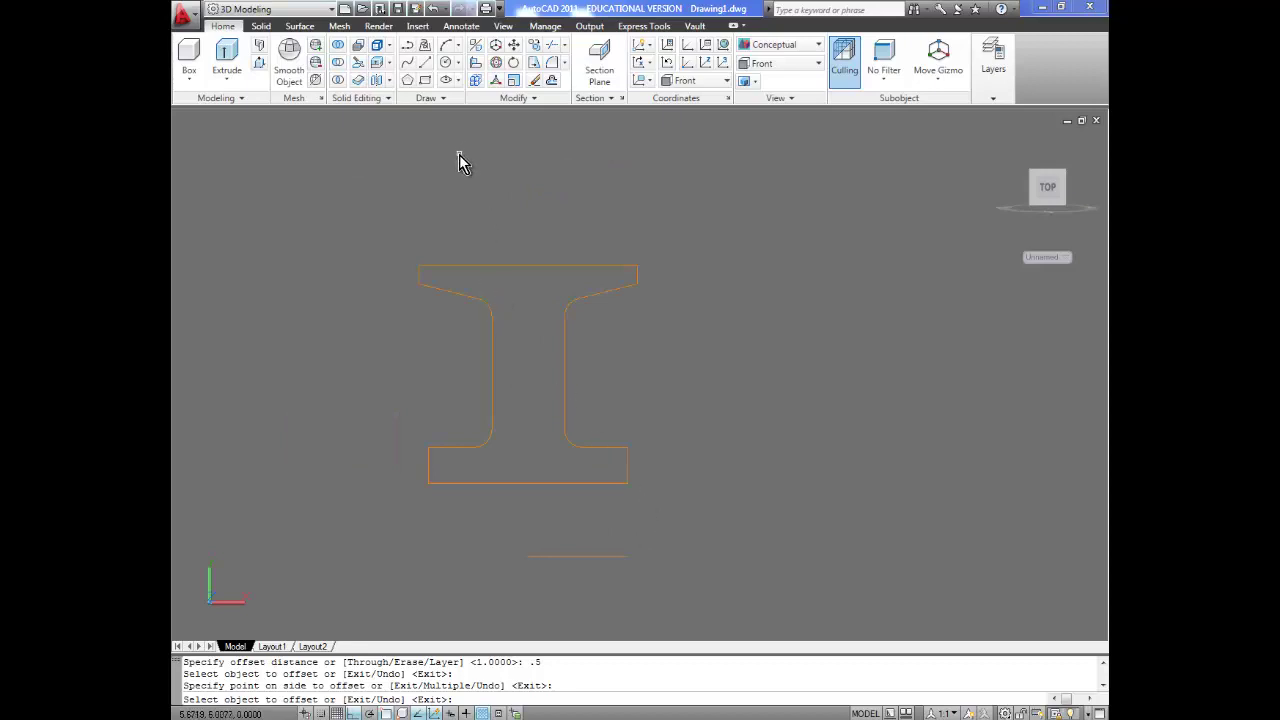
pyautogui.press('Escape')
# Convert the closed wheel cross-section profile into a region, leaving out the offset line below it.
pyautogui.click(445, 99)
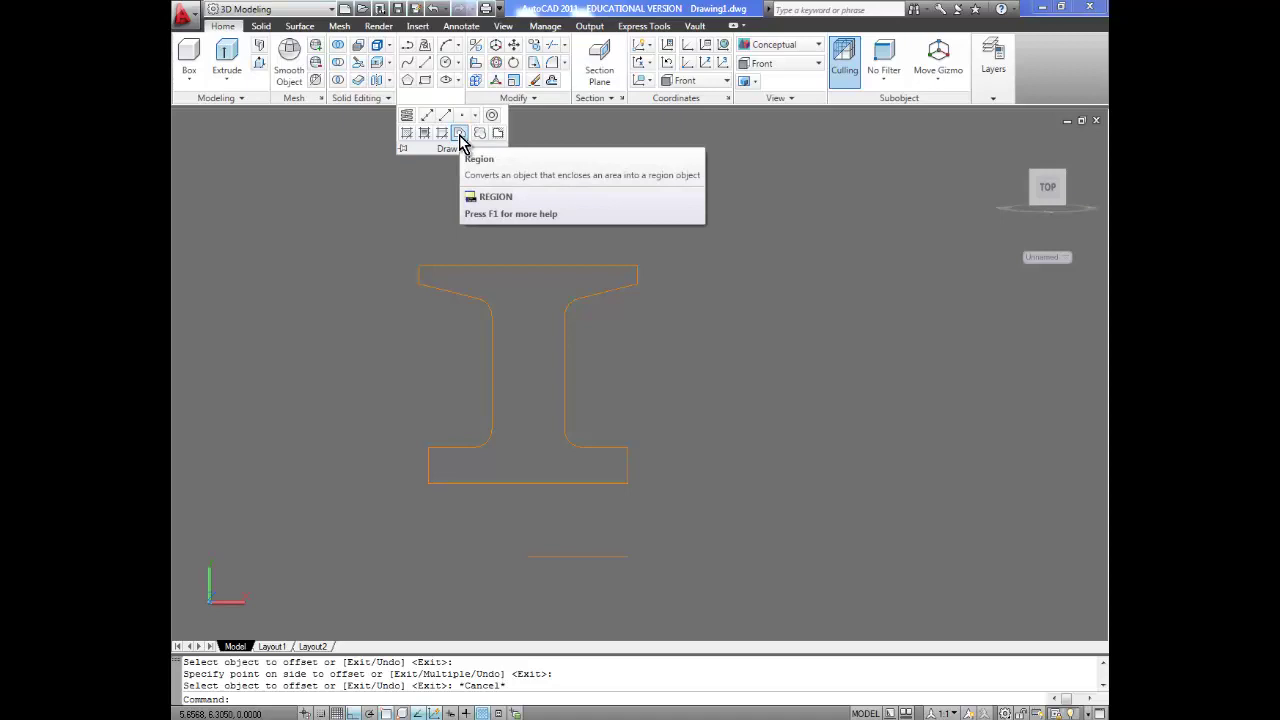
pyautogui.click(460, 137)
pyautogui.click(672, 500)
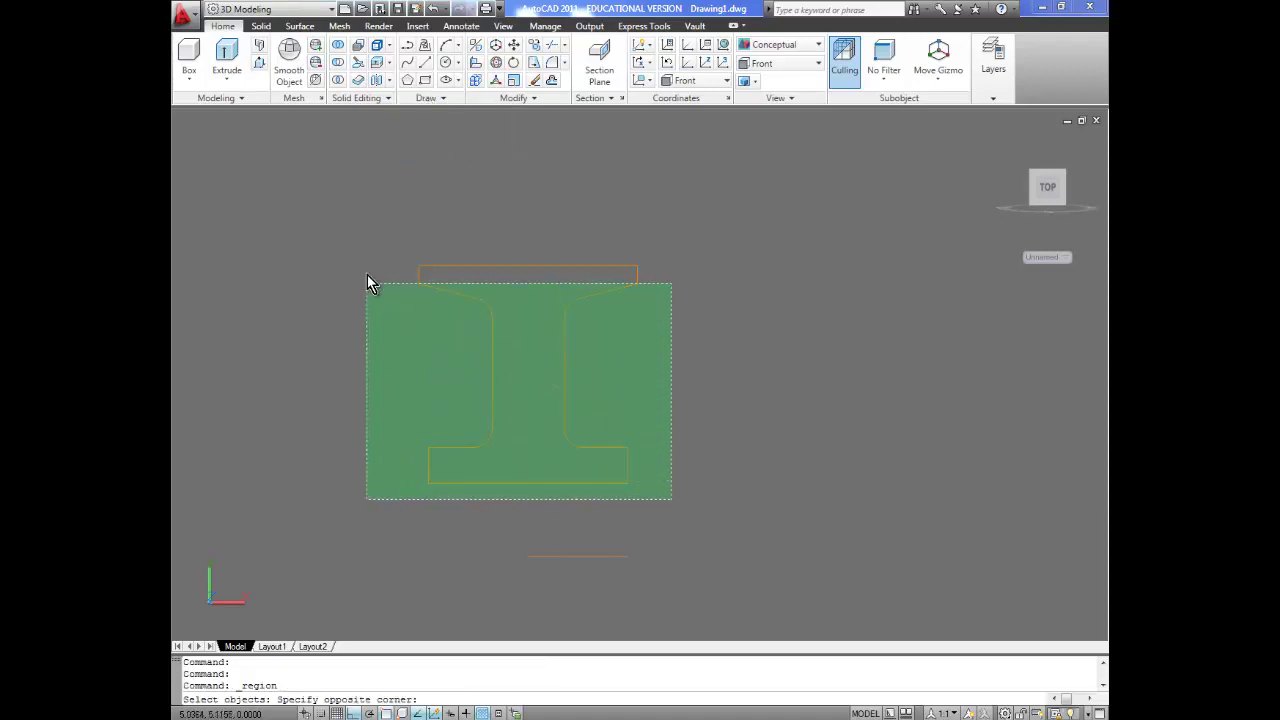
pyautogui.click(360, 225)
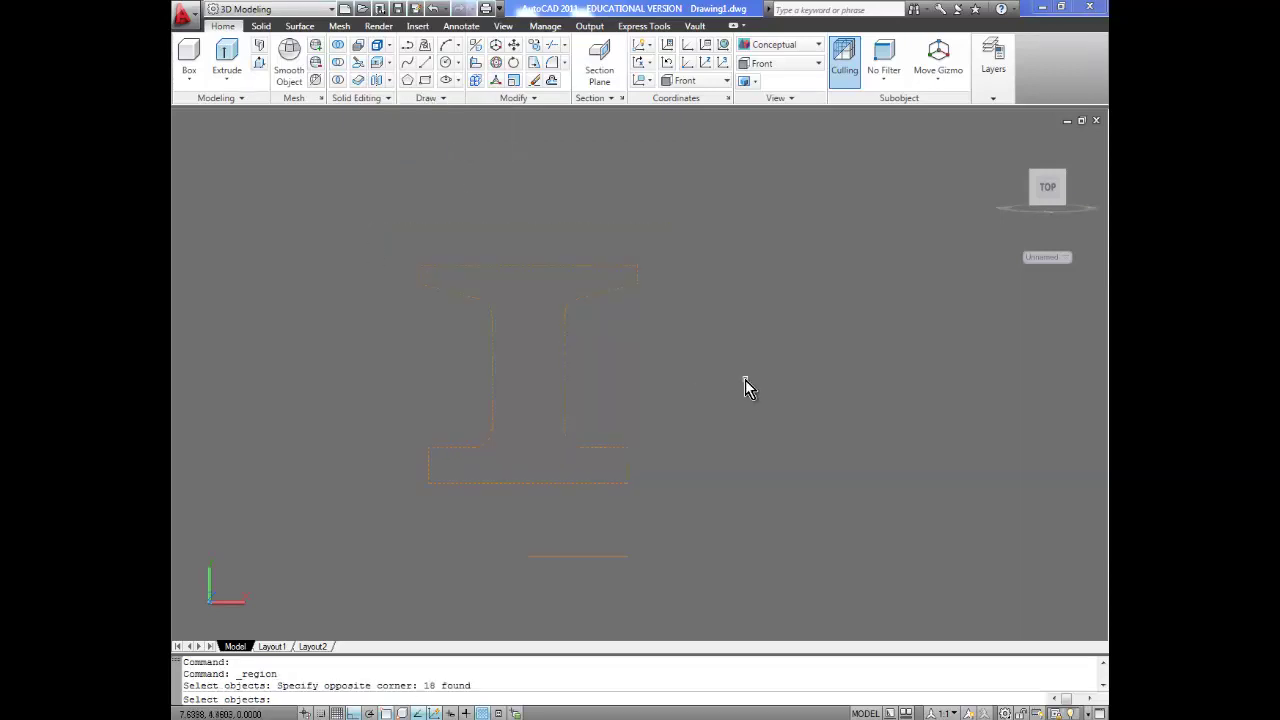
pyautogui.press('Return')
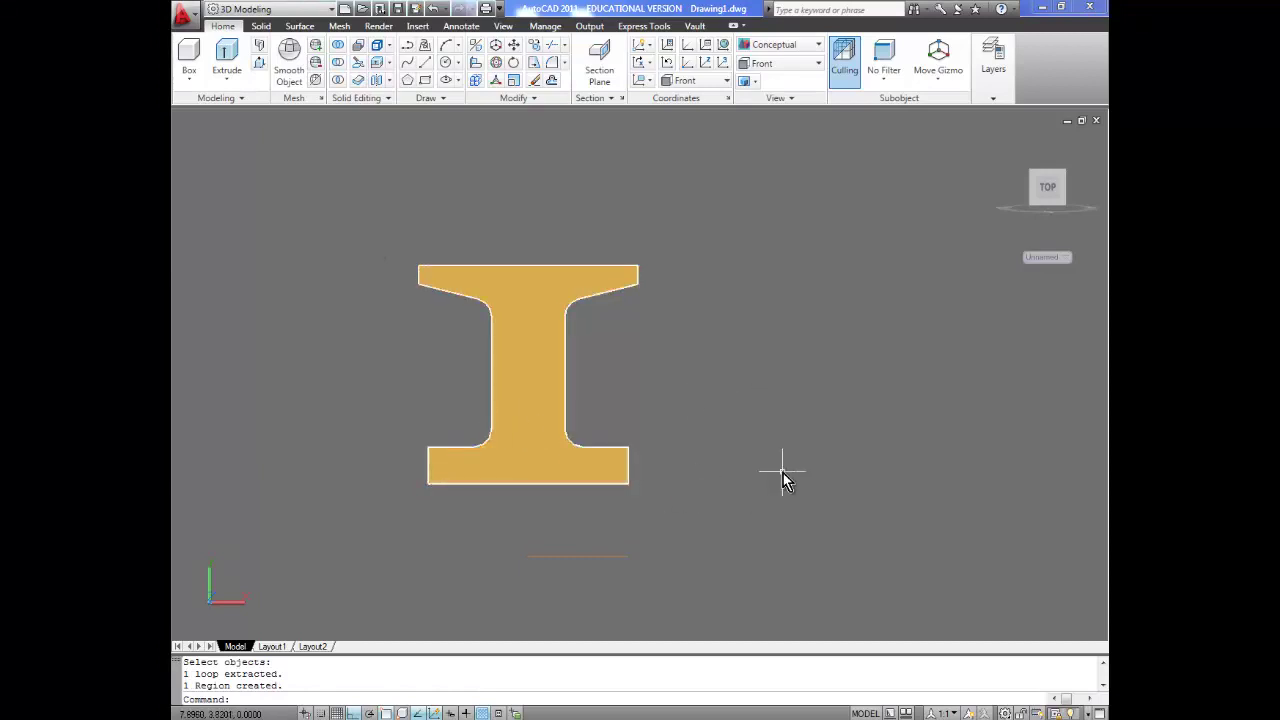
# Revolve the profile region a full 360 degrees into a solid about the offset line, using its two endpoints as the axis.
pyautogui.keyDown('shift'); pyautogui.moveTo(791, 471); pyautogui.dragTo(705, 493, button='middle'); pyautogui.keyUp('shift')
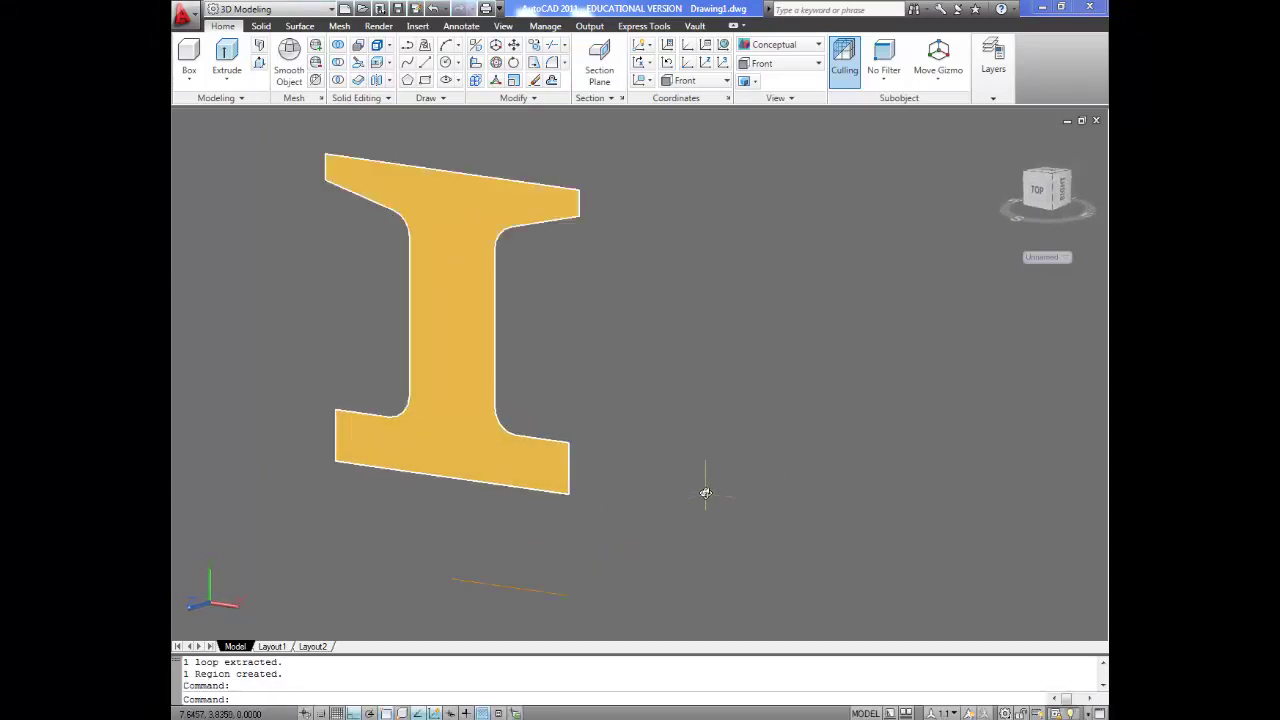
pyautogui.click(261, 27)
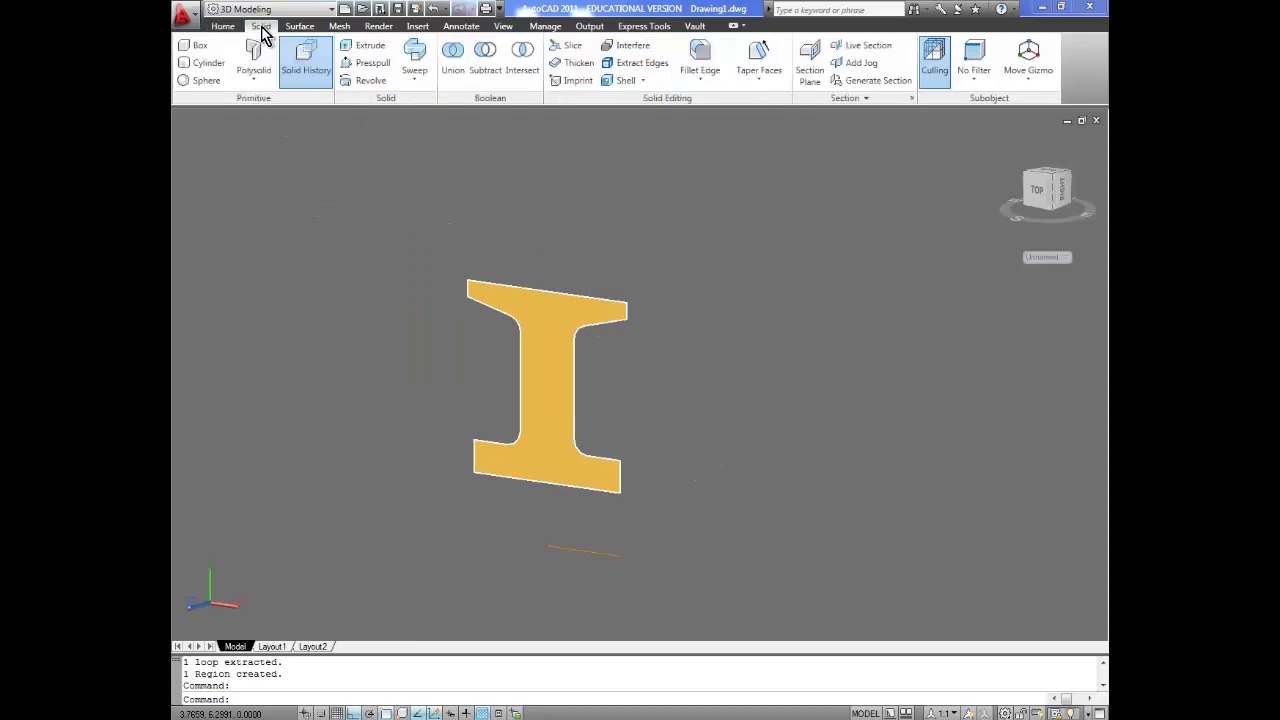
pyautogui.click(370, 81)
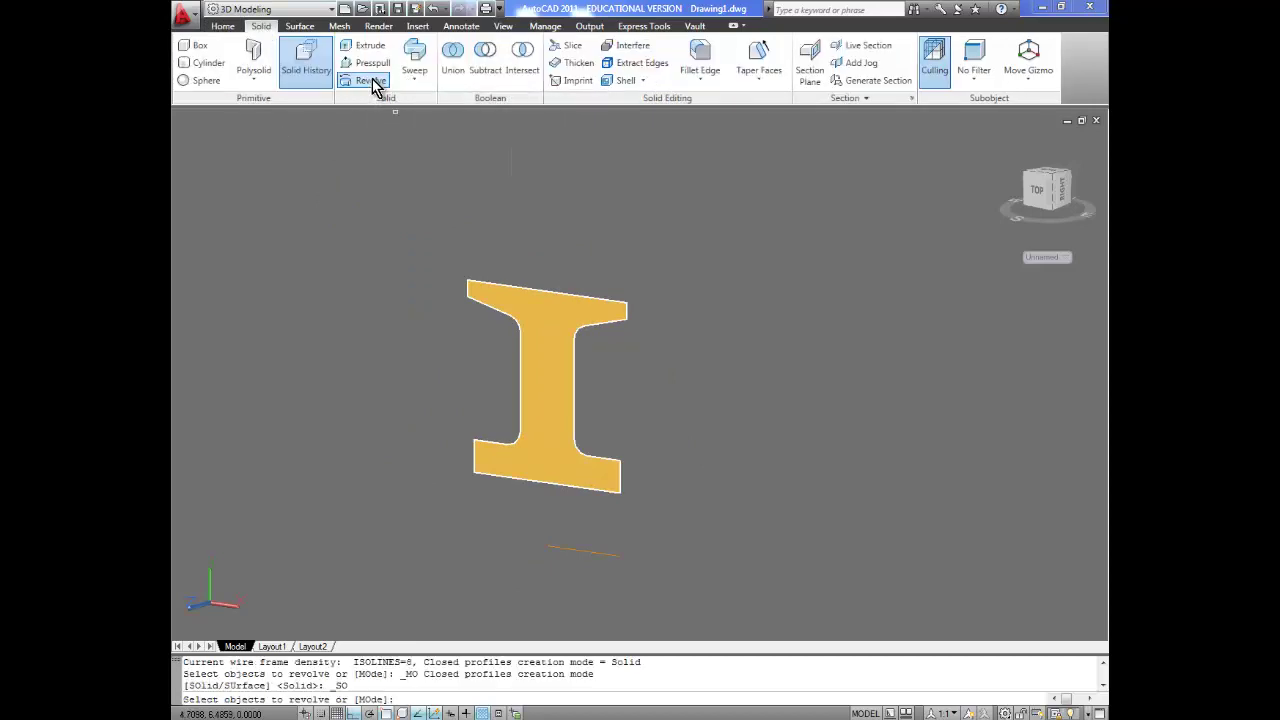
pyautogui.click(550, 399)
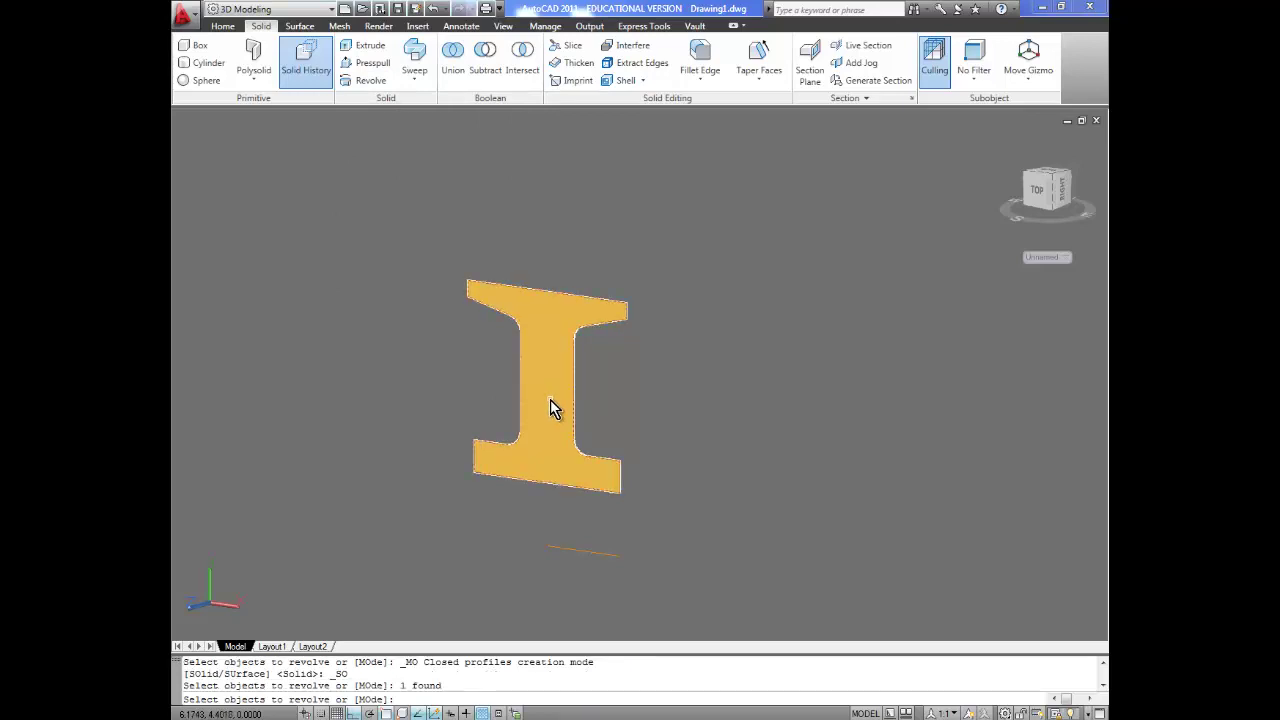
pyautogui.press('Return')
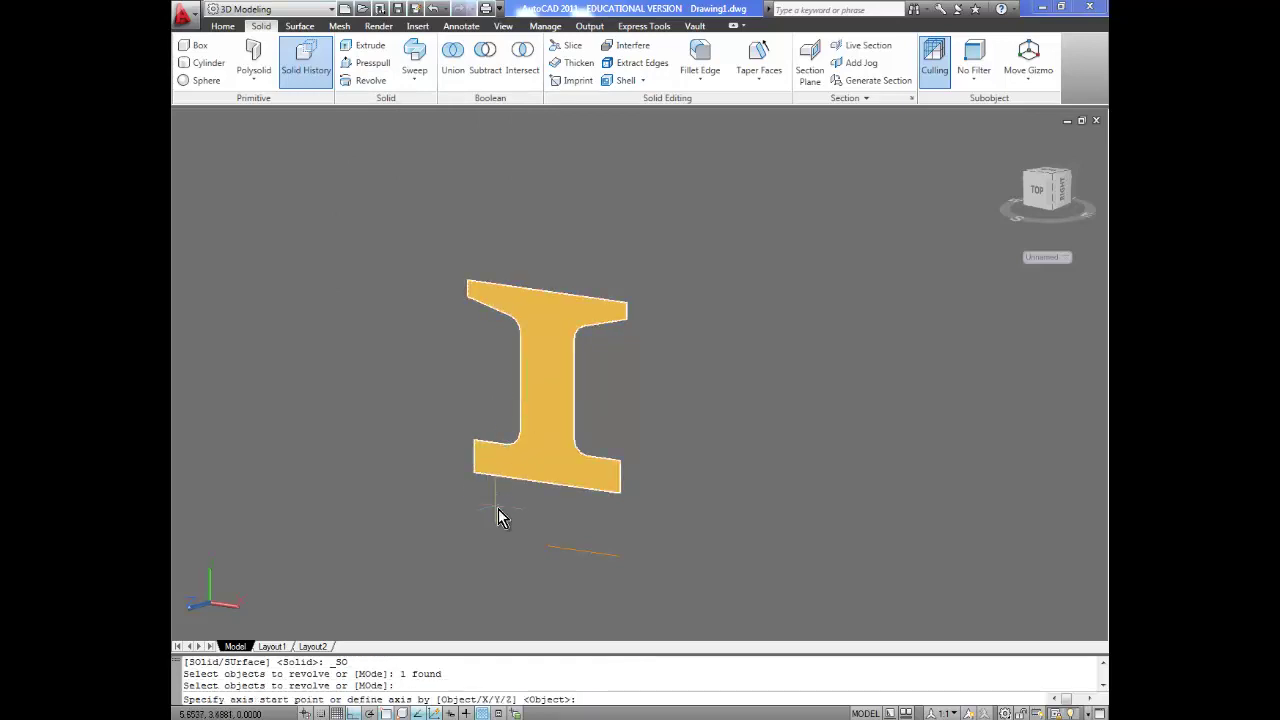
pyautogui.click(547, 546)
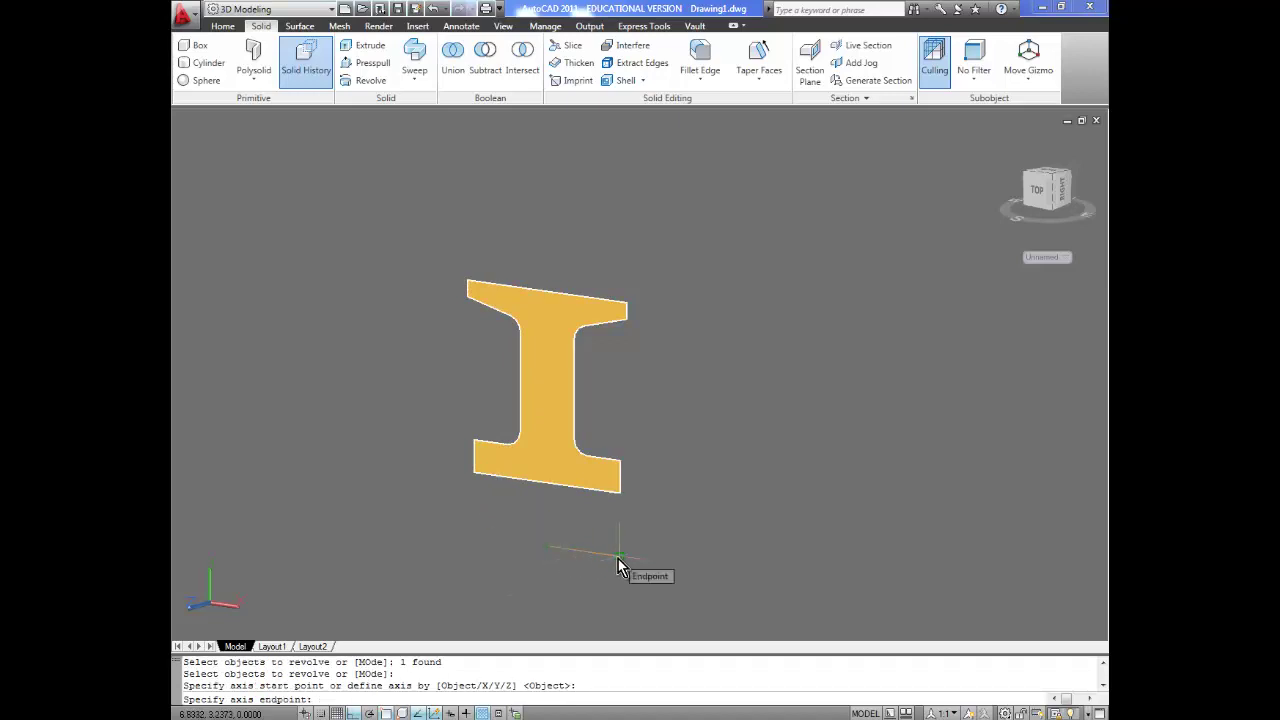
pyautogui.click(618, 559)
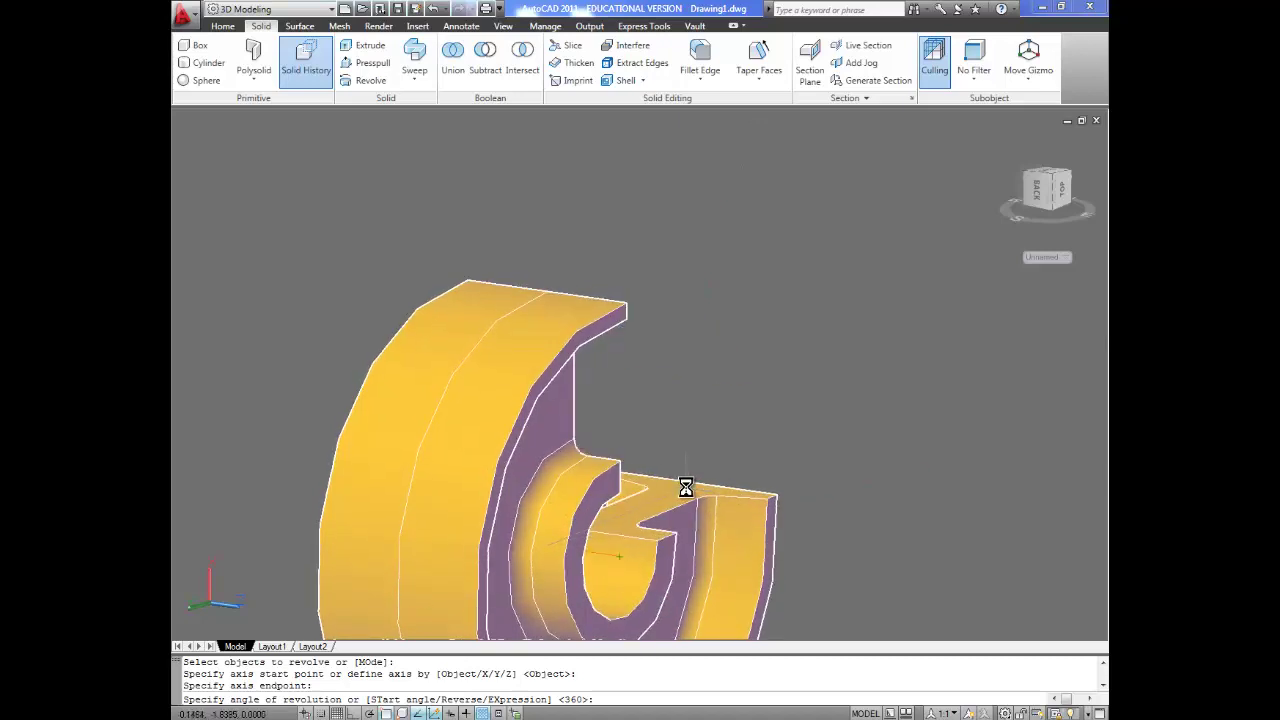
pyautogui.click(686, 485)
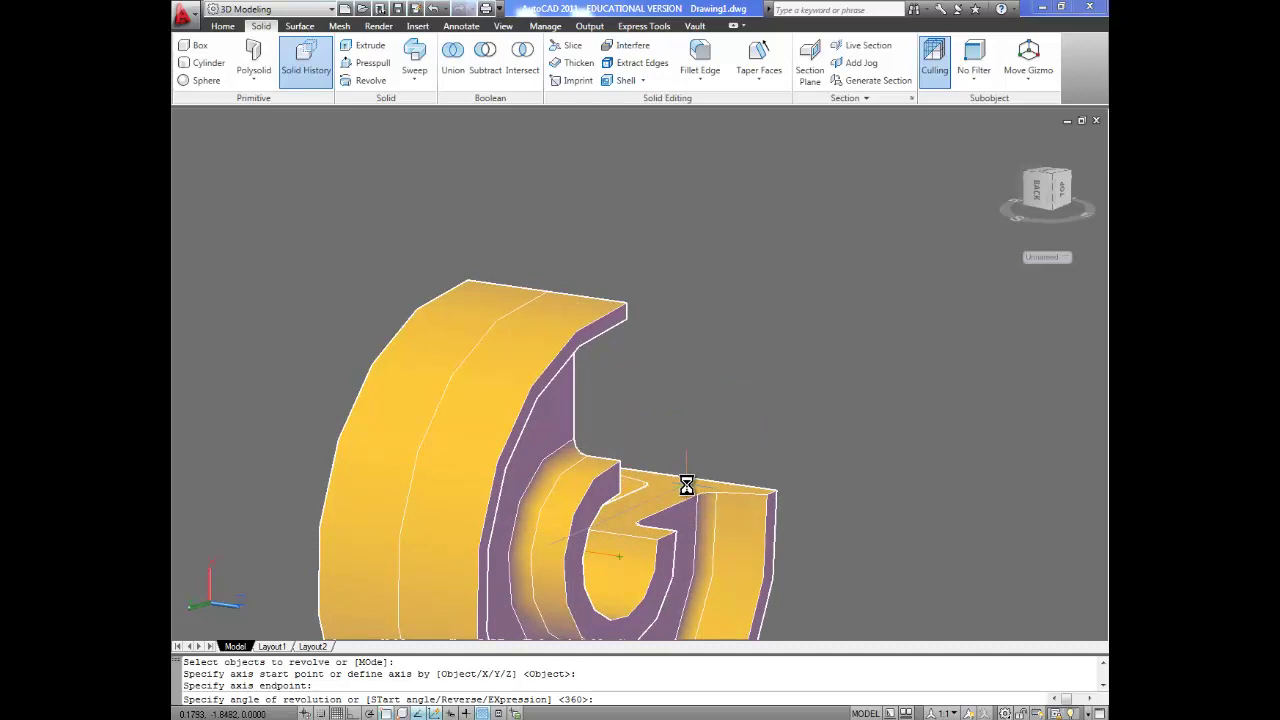
pyautogui.moveTo(618, 435); pyautogui.dragTo(632, 238, button='middle')
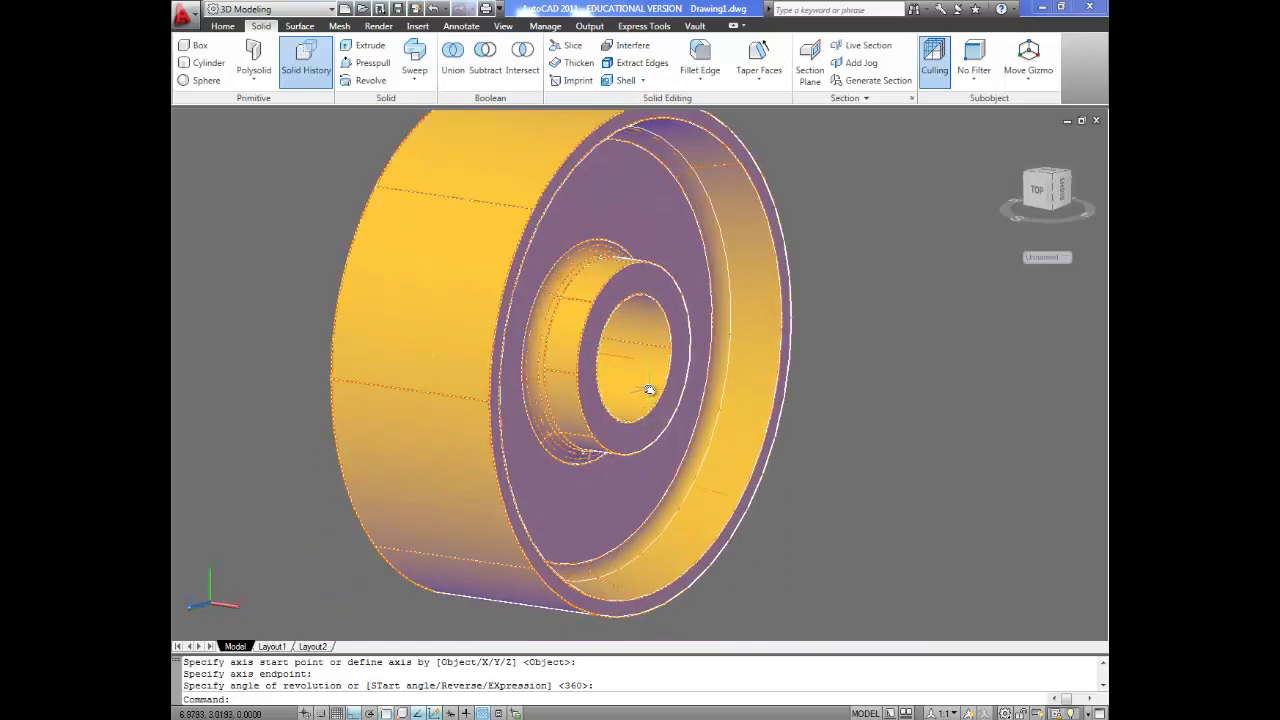
pyautogui.keyDown('shift'); pyautogui.moveTo(649, 390); pyautogui.dragTo(708, 455, button='middle'); pyautogui.keyUp('shift')
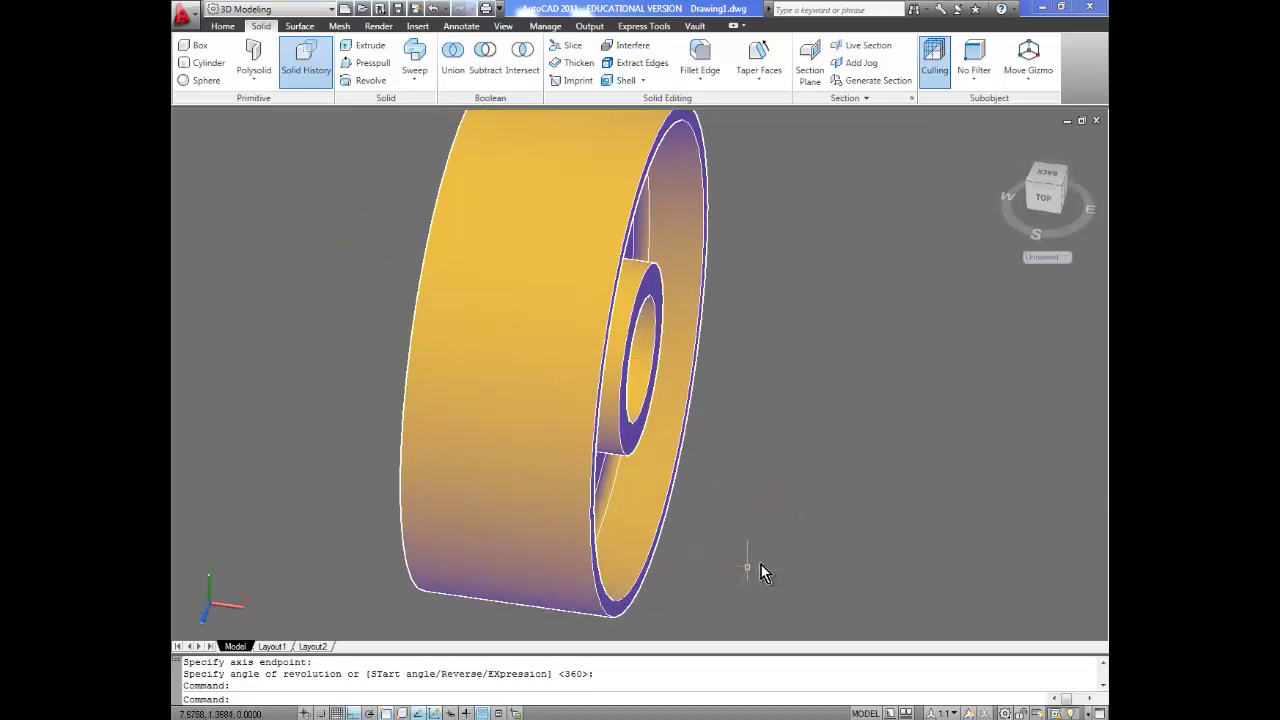
pyautogui.keyDown('shift'); pyautogui.moveTo(805, 540); pyautogui.dragTo(759, 484, button='middle'); pyautogui.keyUp('shift')
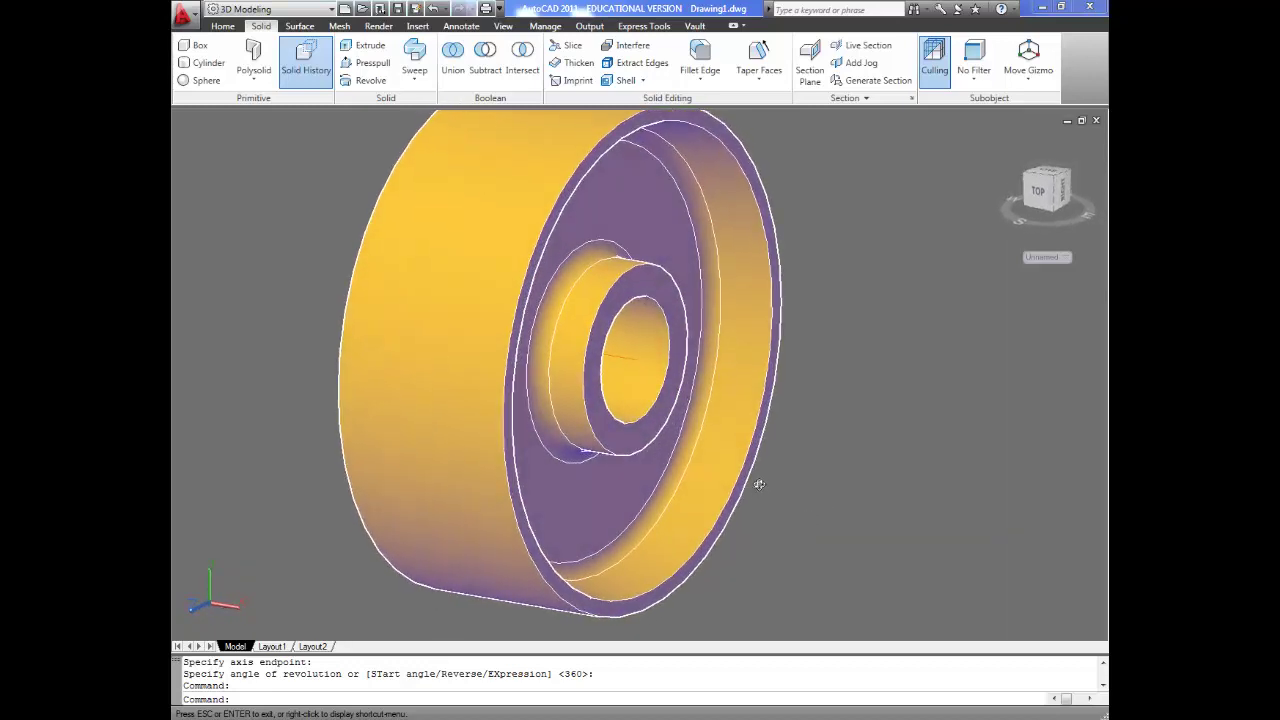